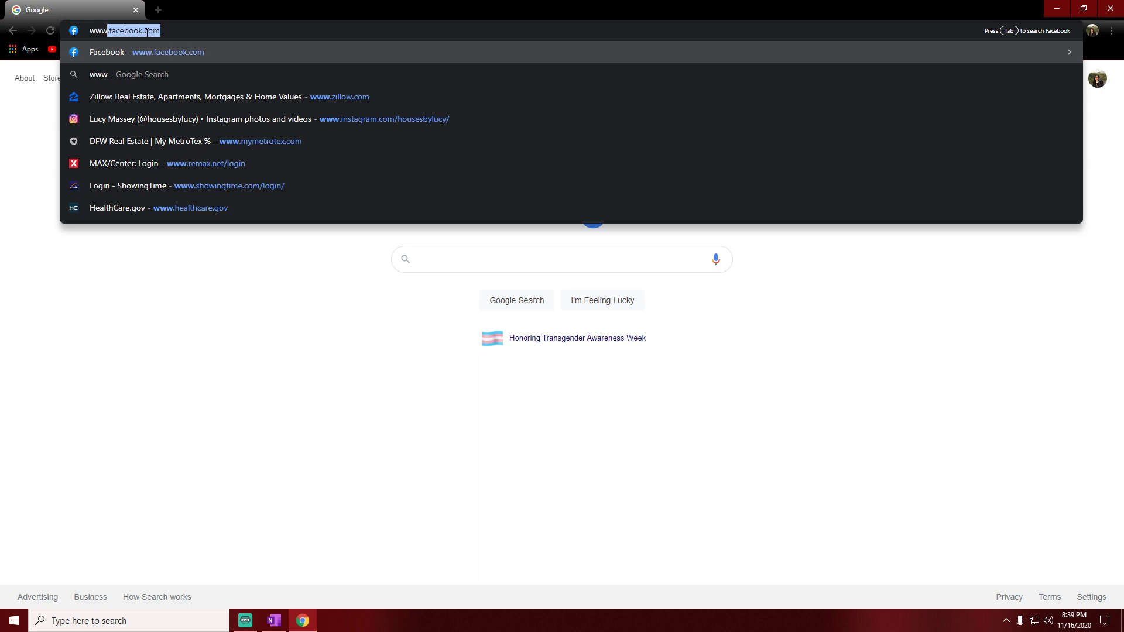
type("x.net/")
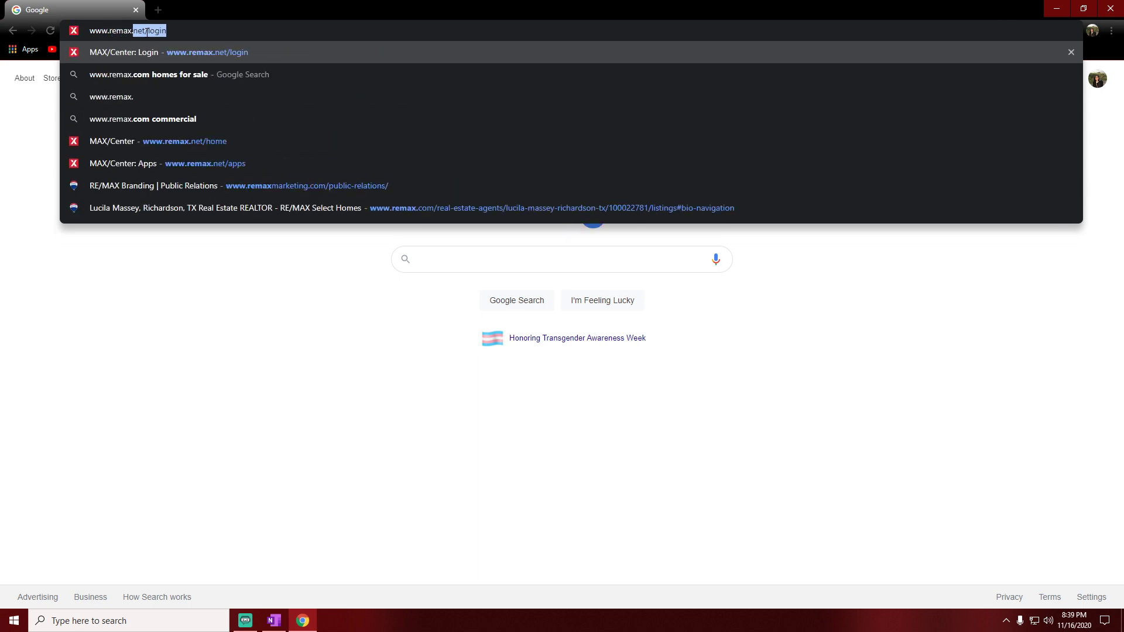
type("login")
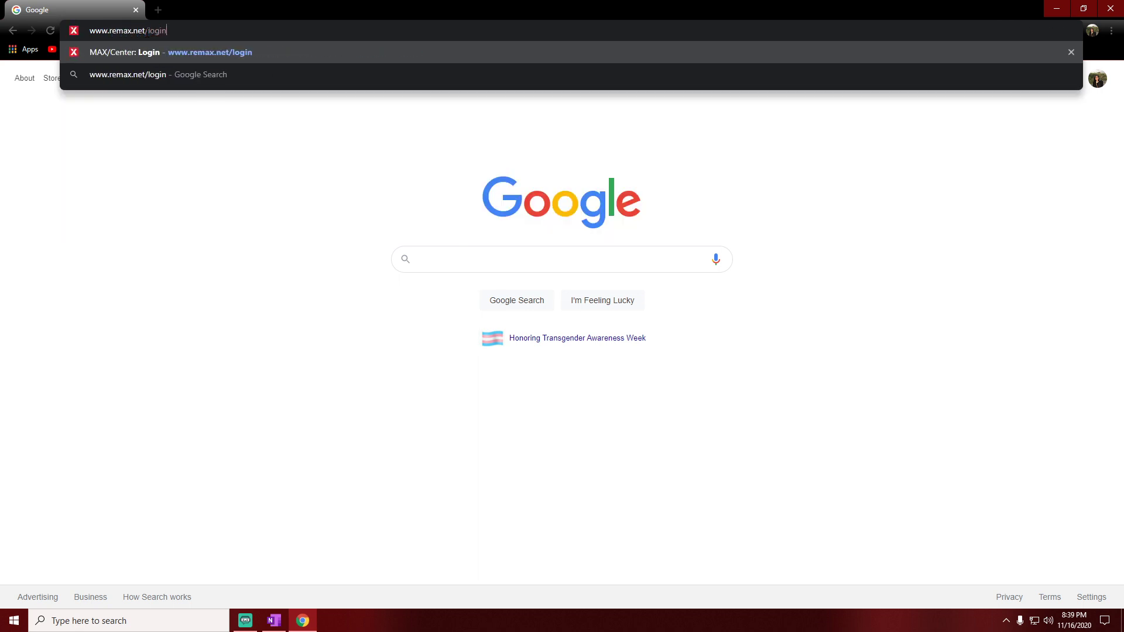
key("Return")
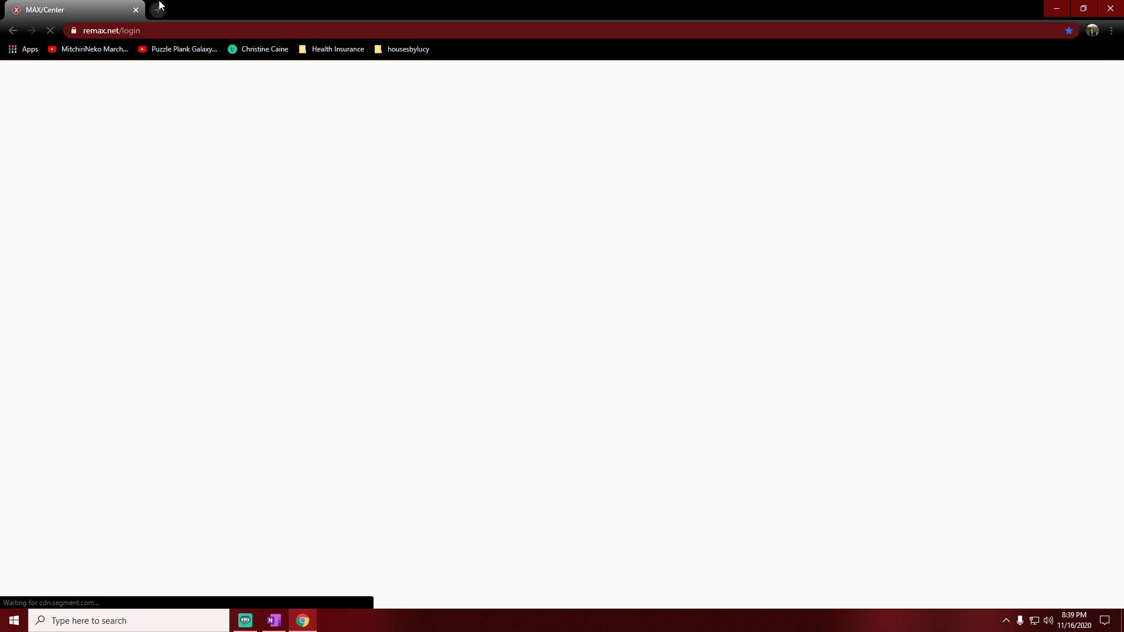
Step: Sign in to MAX/Center with the saved credentials and scroll the home page back to Top Apps
left_click(490, 310)
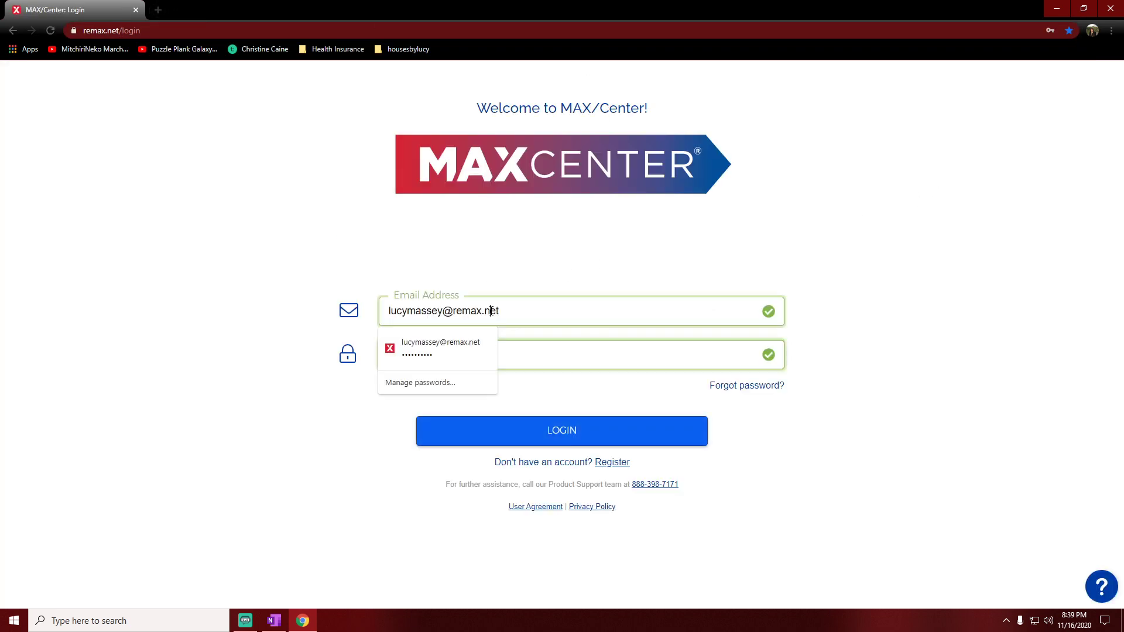
left_click(521, 309)
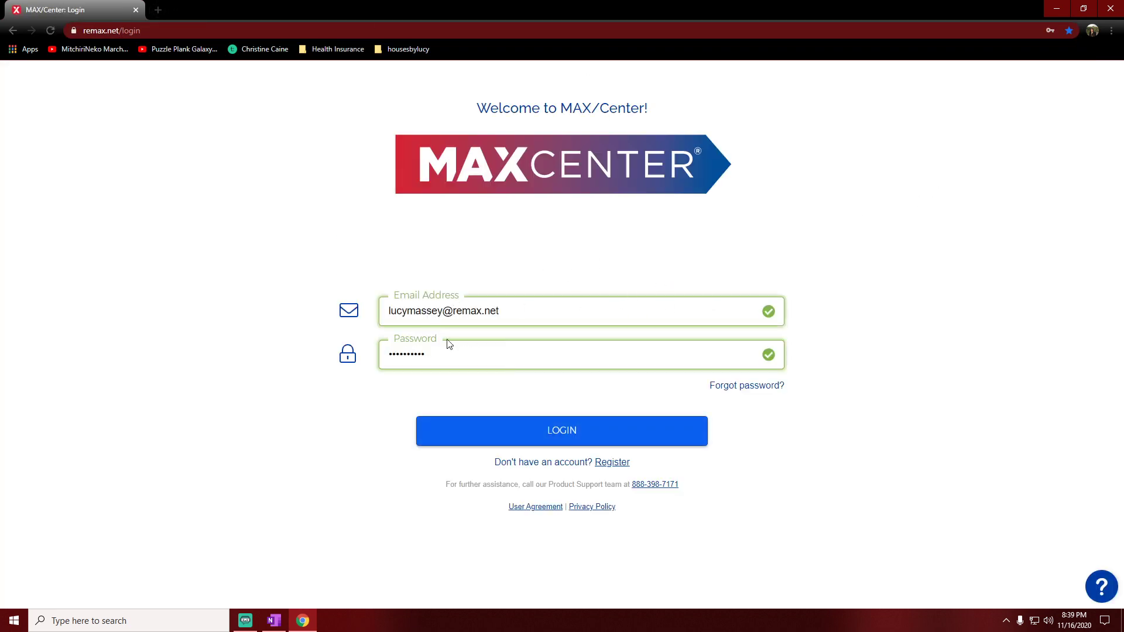
left_click(567, 433)
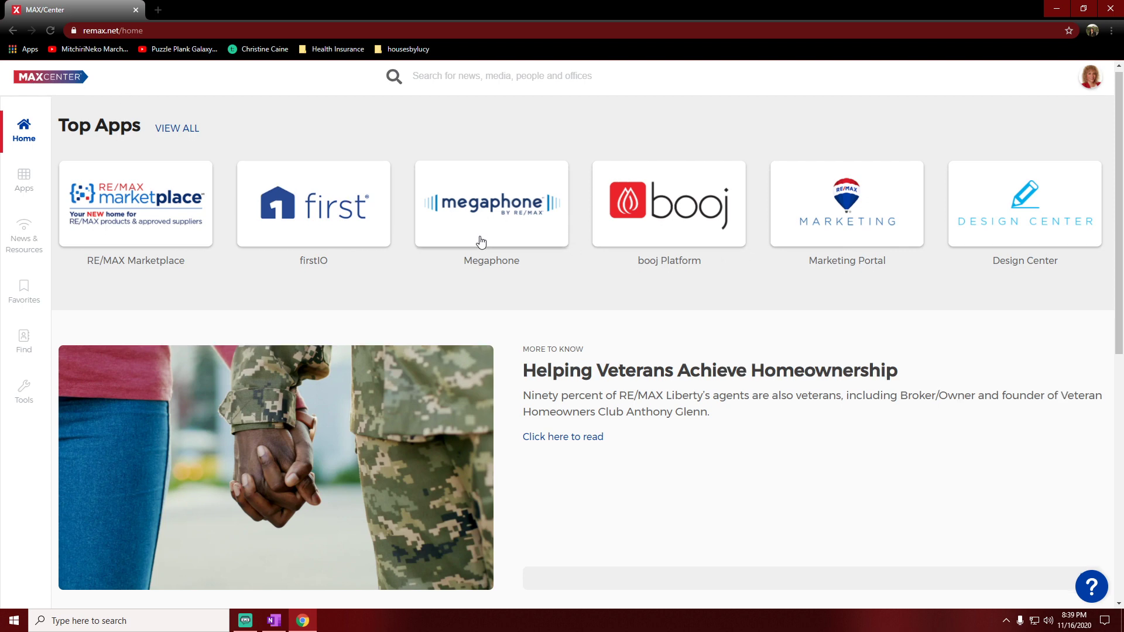
scroll(477, 243, "down", 4)
scroll(422, 296, "down", 4)
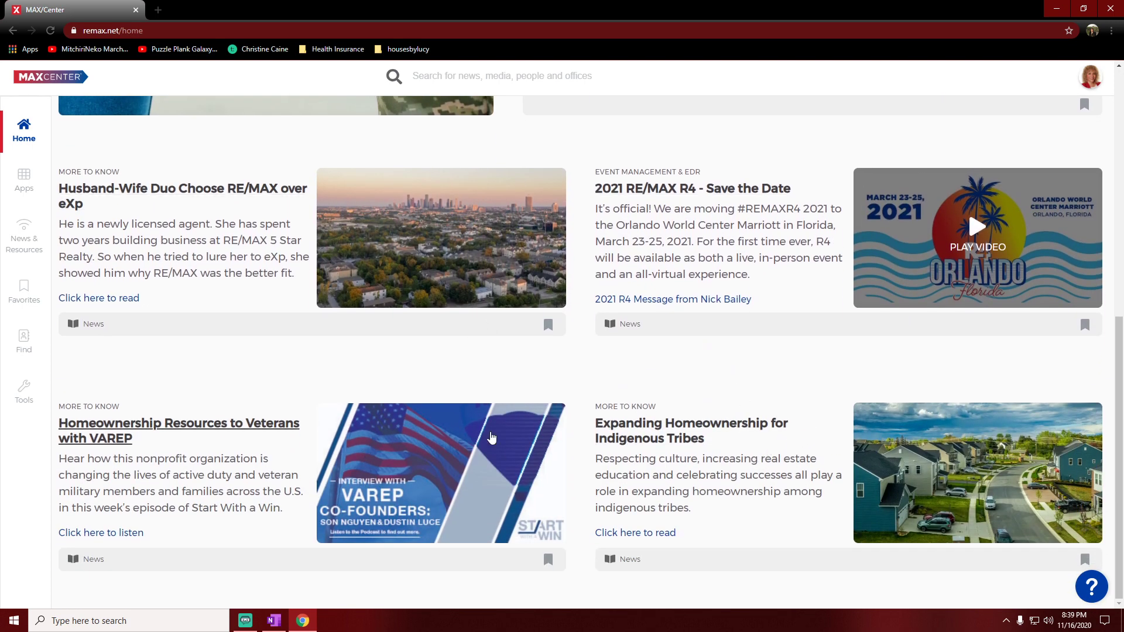
scroll(258, 294, "up", 6)
scroll(638, 205, "up", 2)
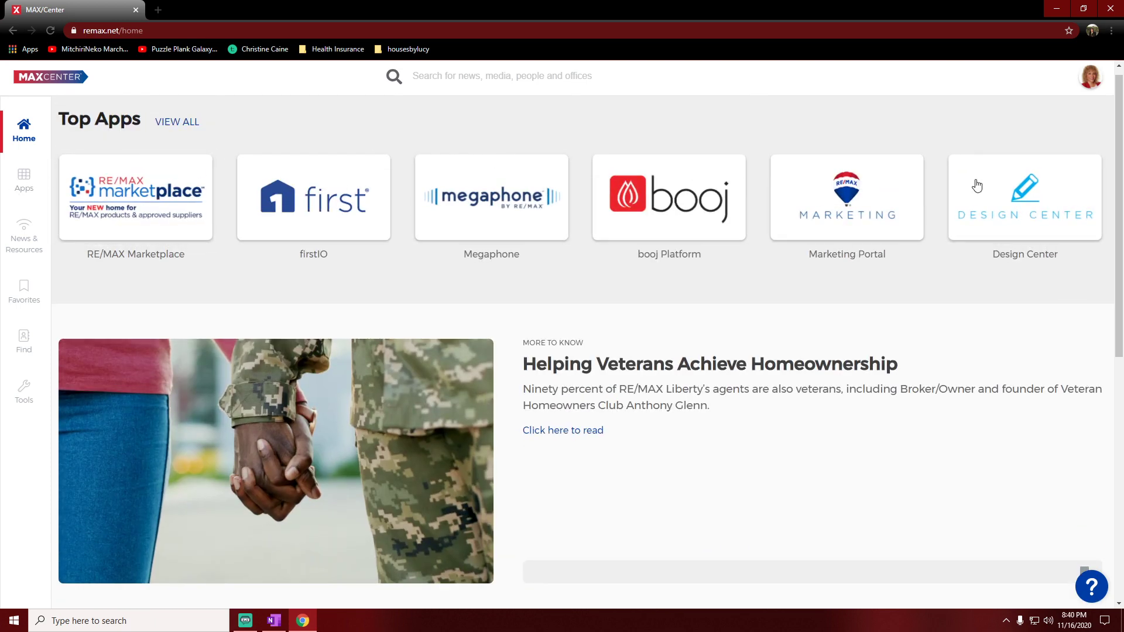
Step: Launch the Design Center app from the MAX/Center Apps list
left_click(26, 181)
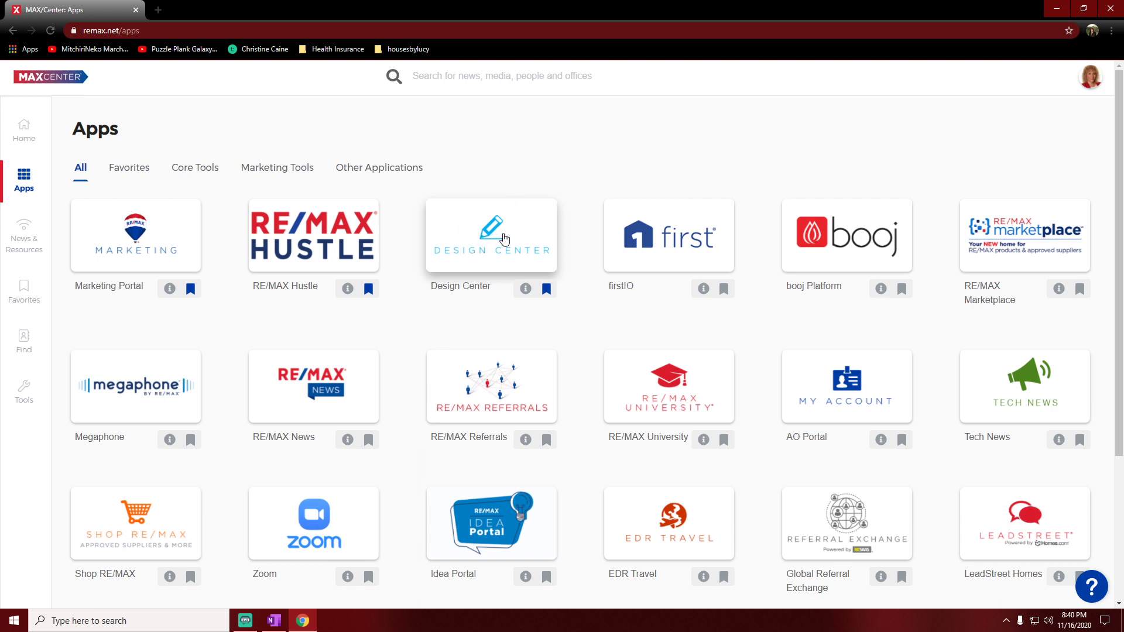
left_click(503, 238)
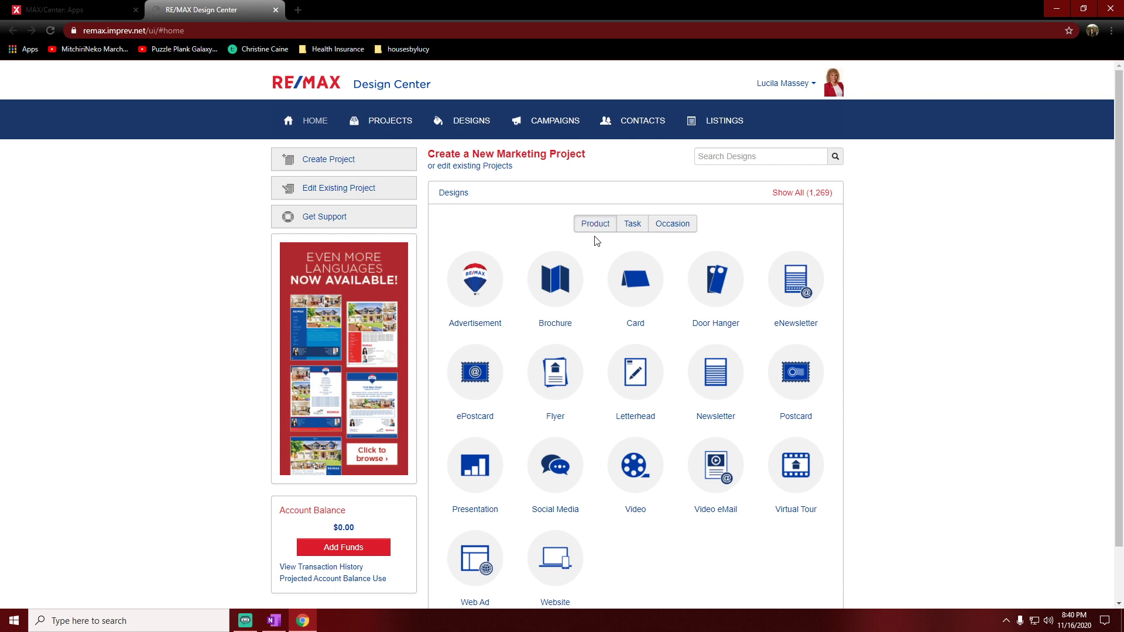
Step: Browse the Task, Occasion and Product categories, then pick the Social Media product tile
left_click(626, 229)
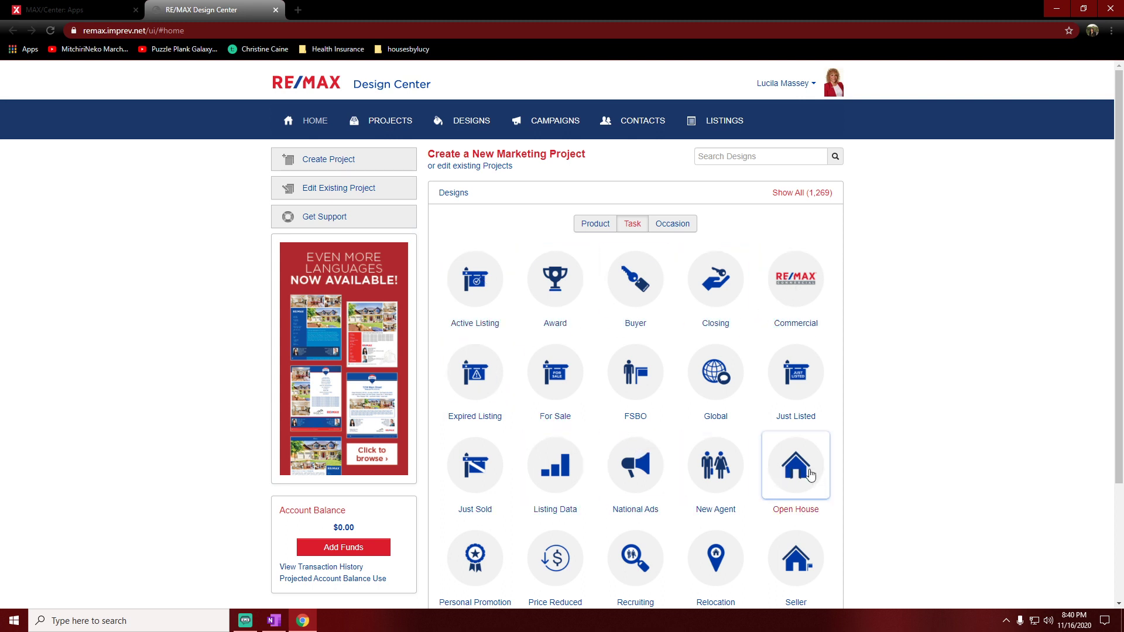
left_click(677, 229)
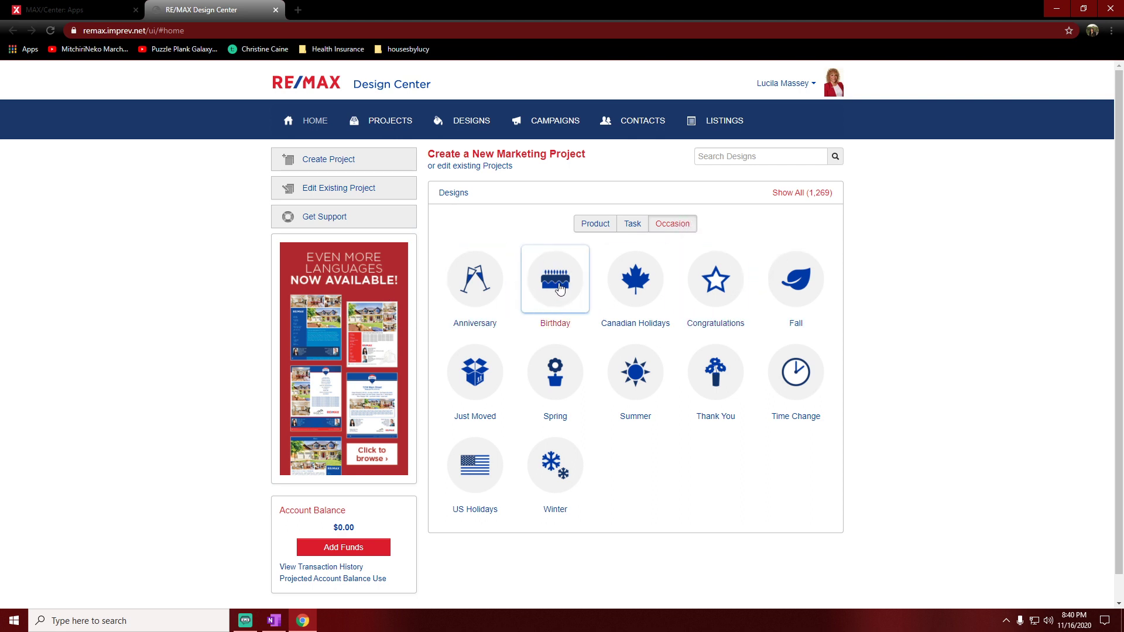
left_click(596, 227)
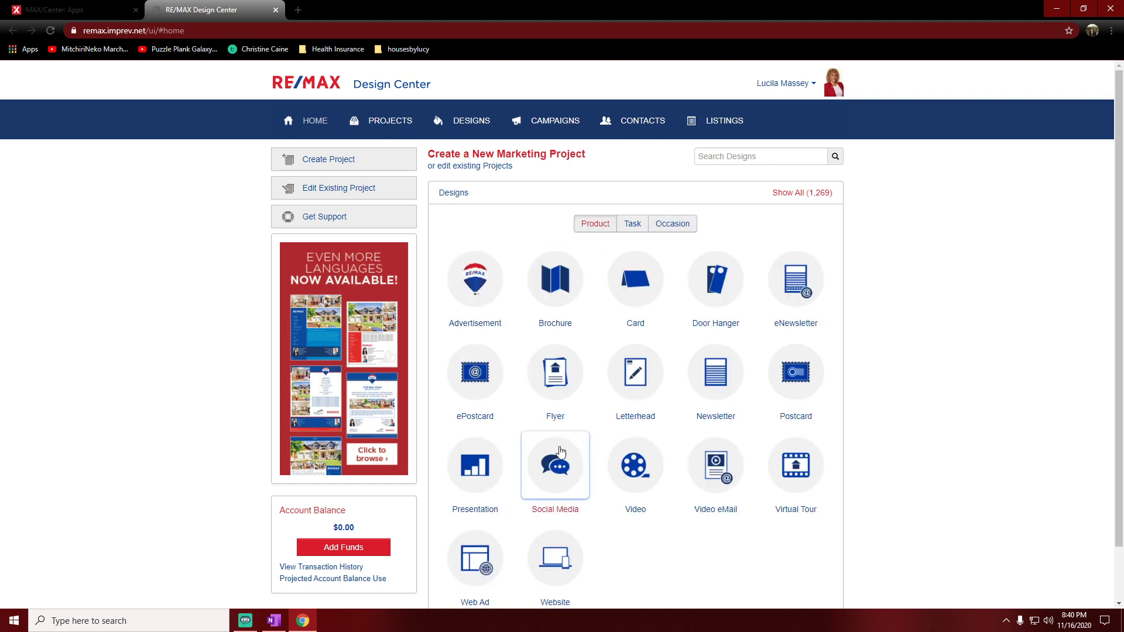
left_click(559, 473)
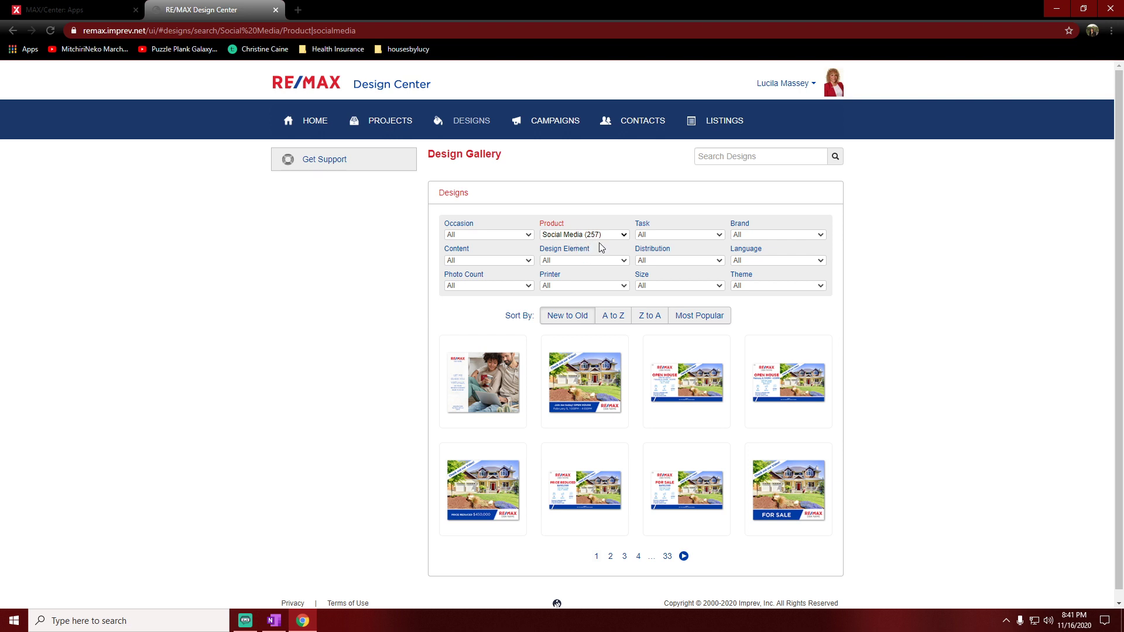
Step: Filter Social Media designs to Just Listed, go to page 3, and view the red-circle Just Listed post
left_click(670, 240)
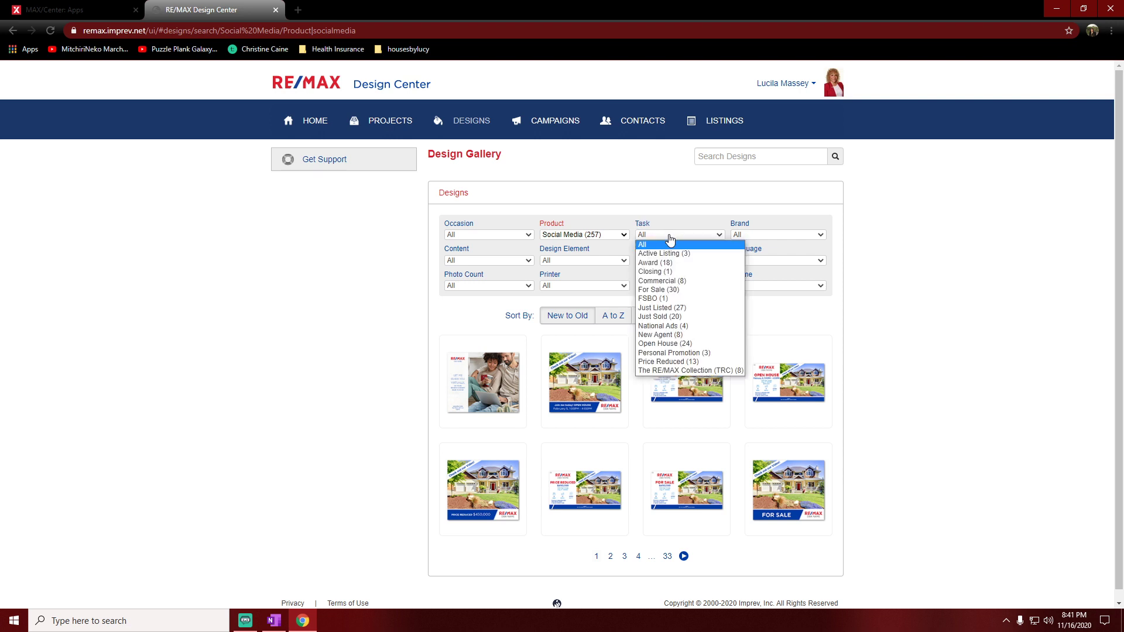
left_click(679, 310)
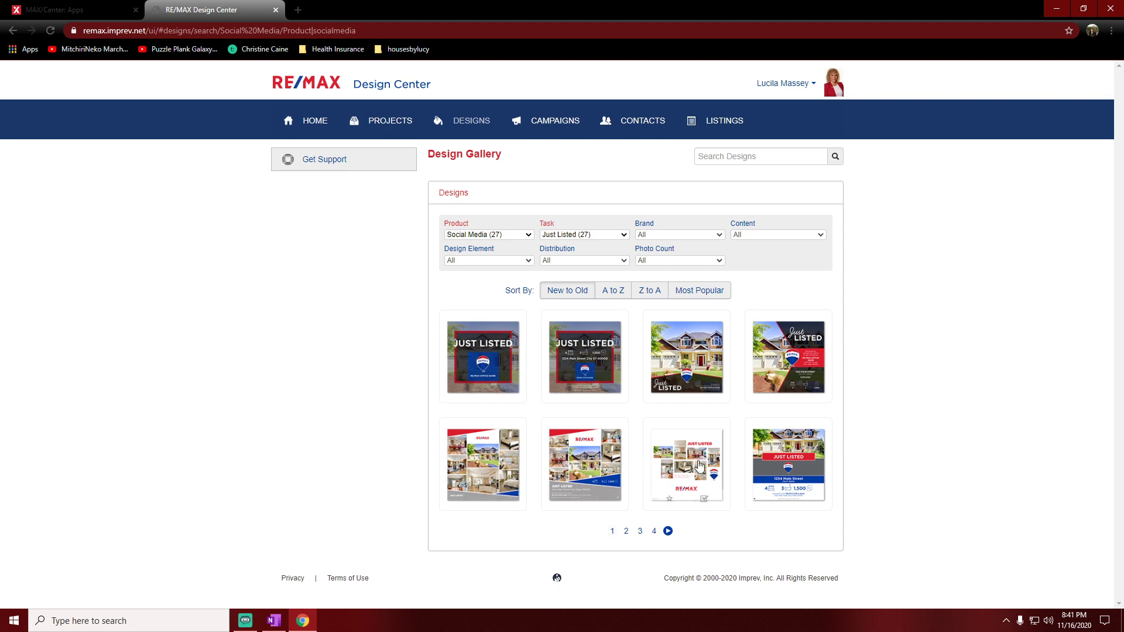
left_click(626, 531)
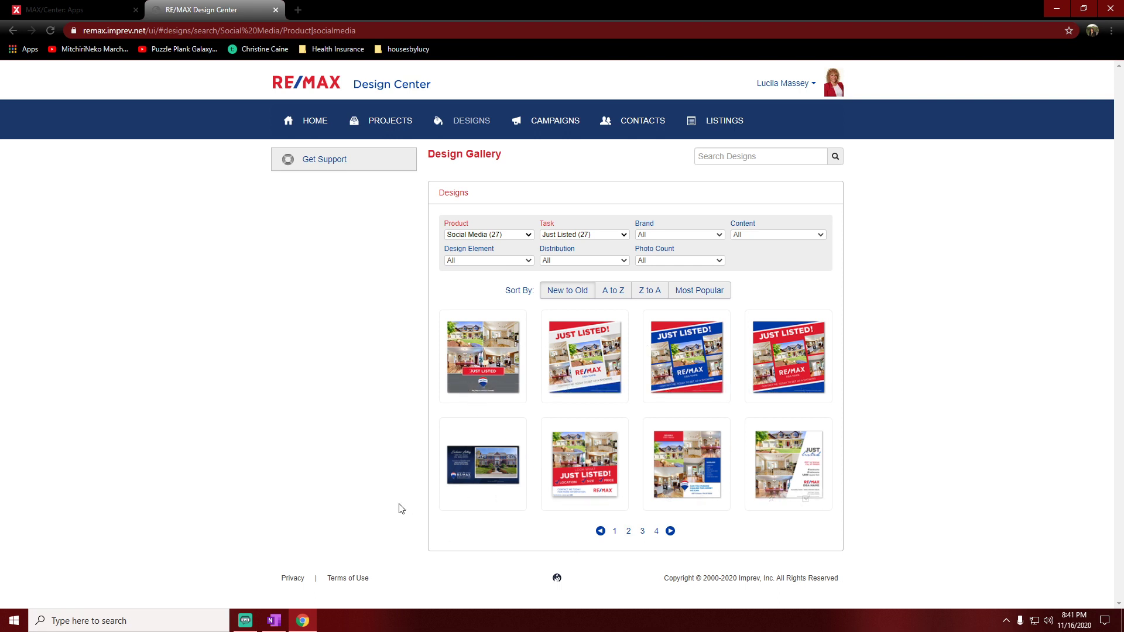
left_click(643, 531)
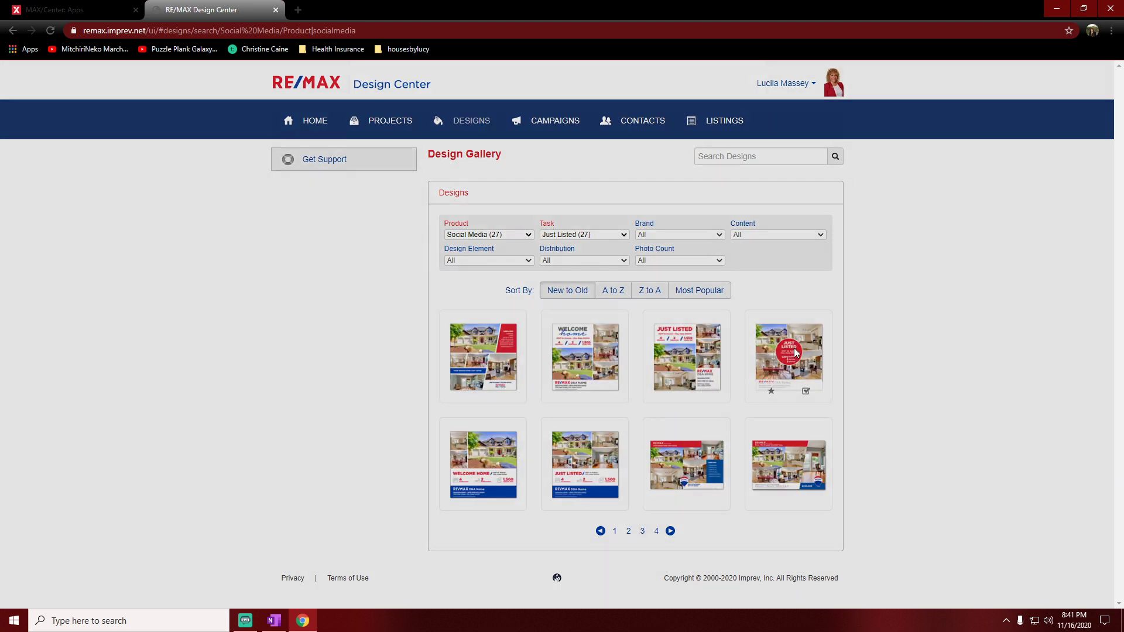
left_click(795, 352)
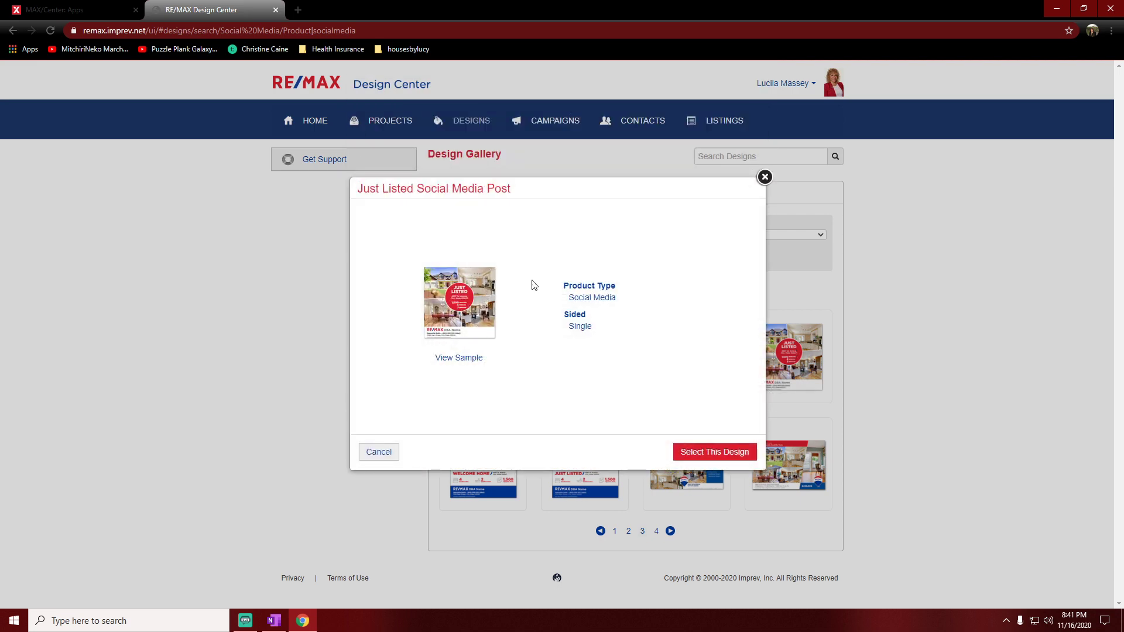
left_click(462, 358)
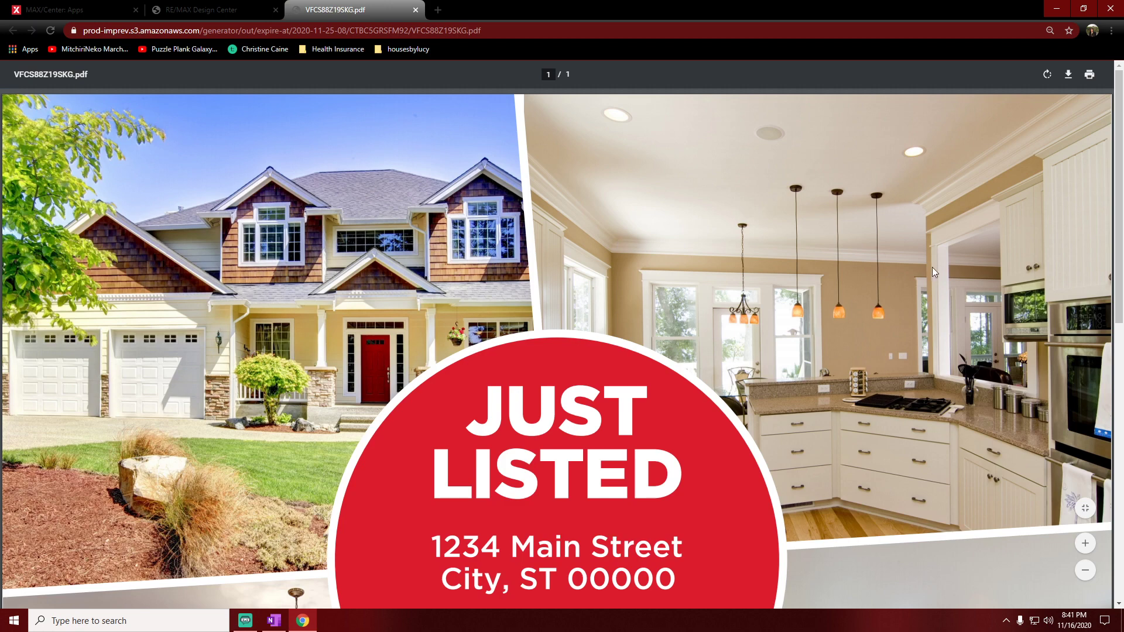
scroll(932, 267, "down", 3)
left_click(1085, 508)
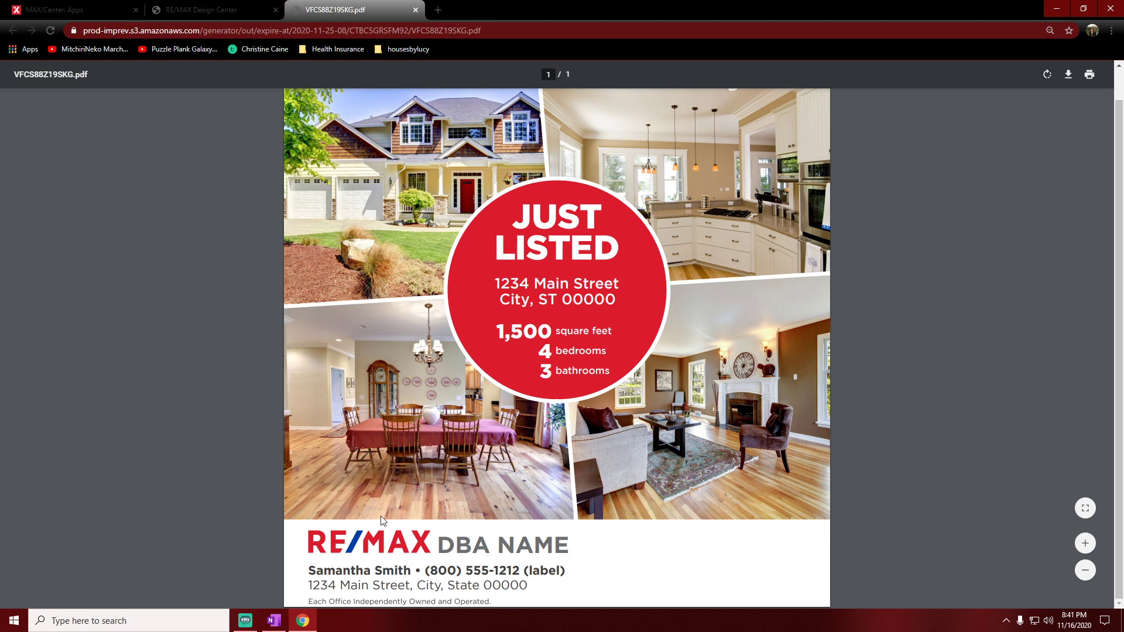
left_click(415, 10)
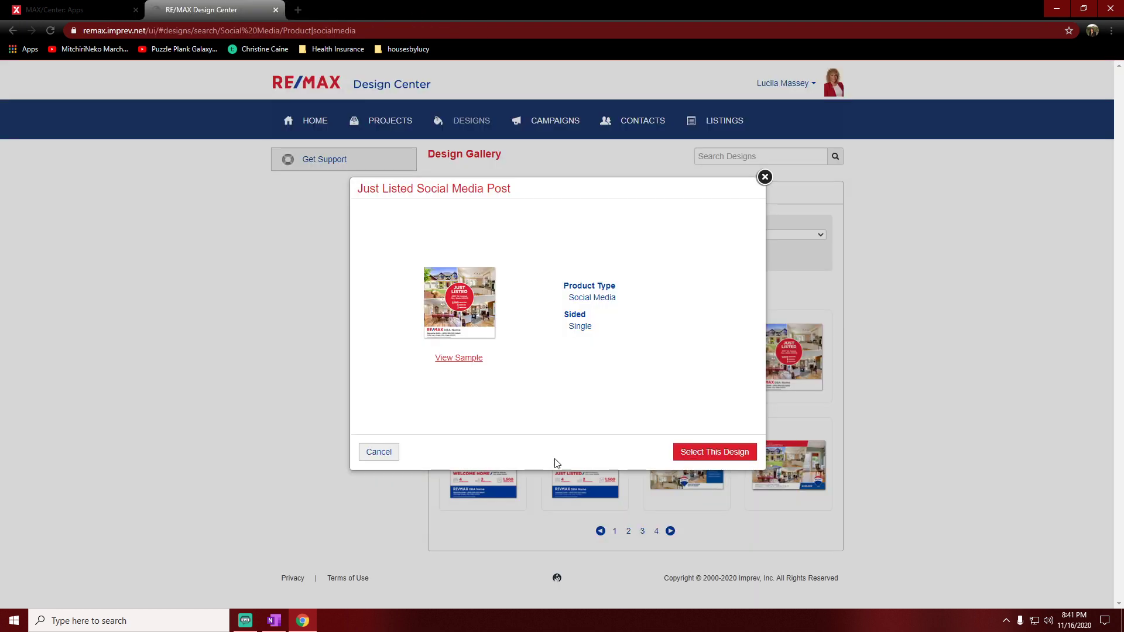
left_click(703, 455)
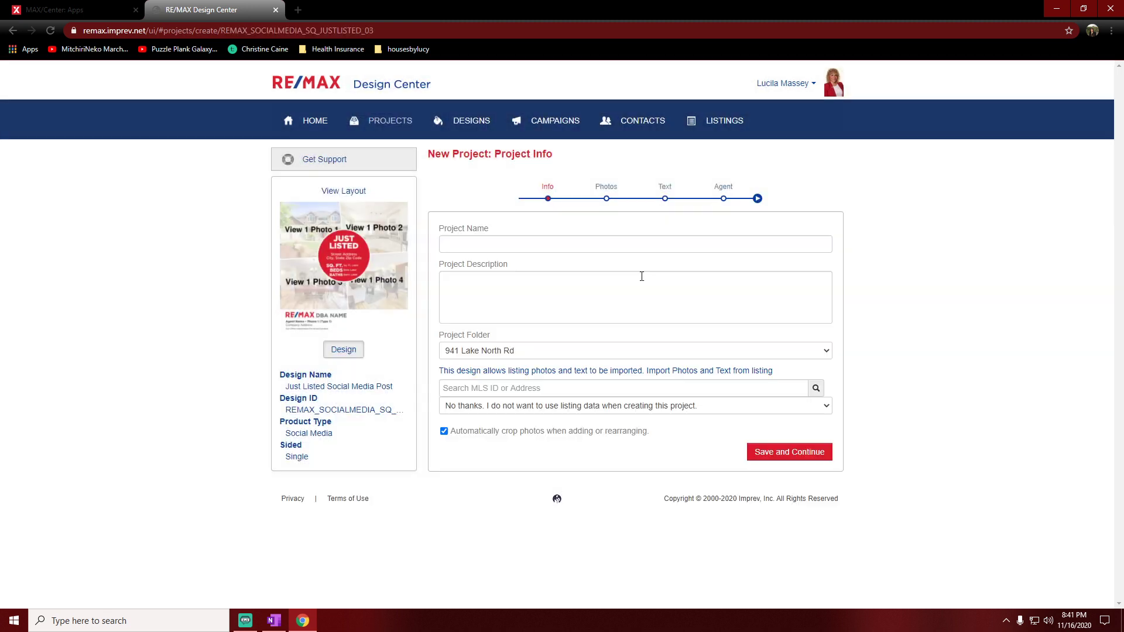
left_click(469, 243)
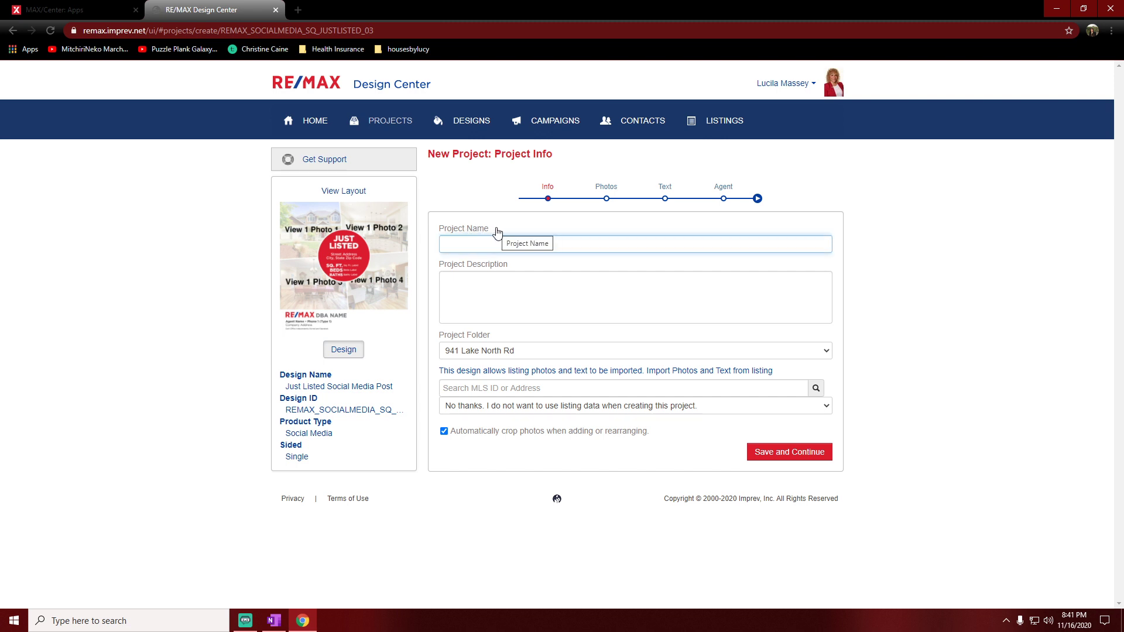
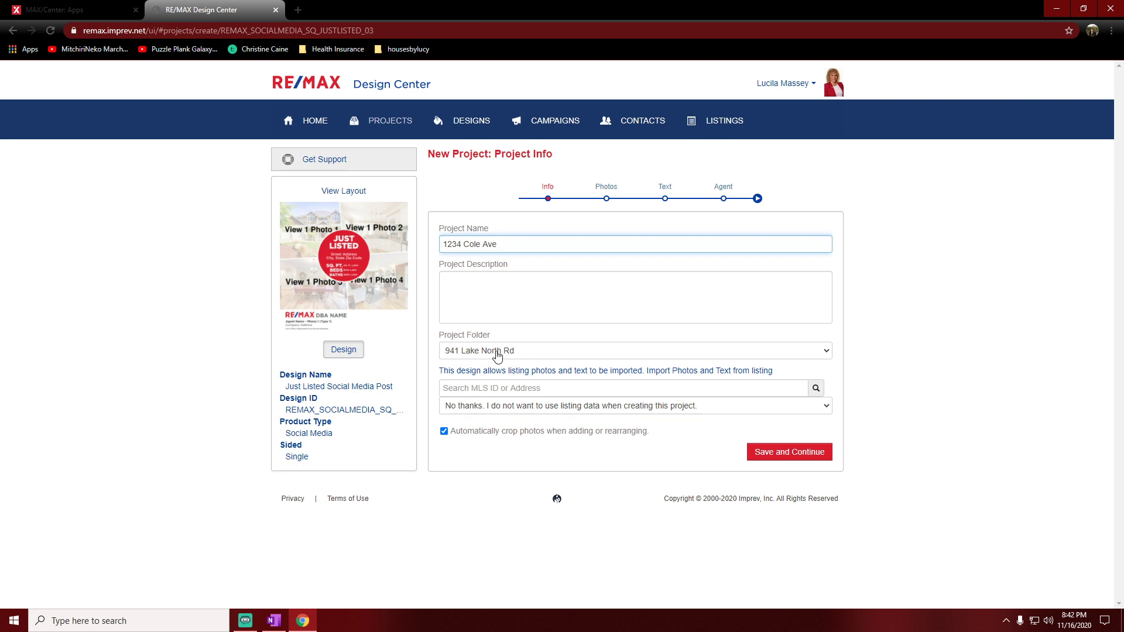
left_click(558, 352)
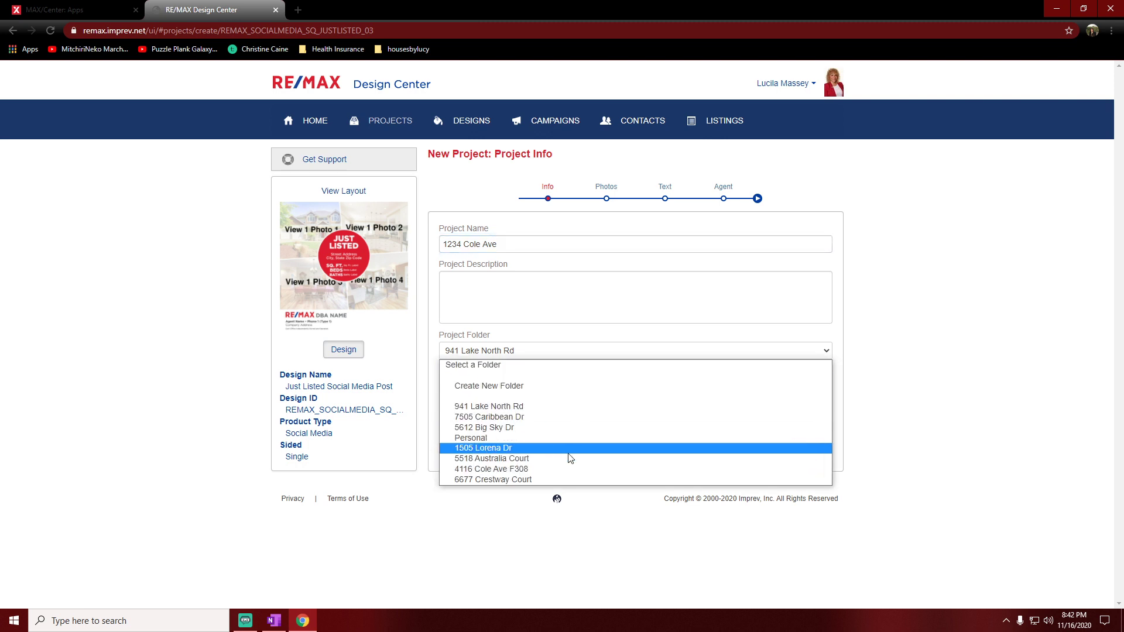
left_click(502, 388)
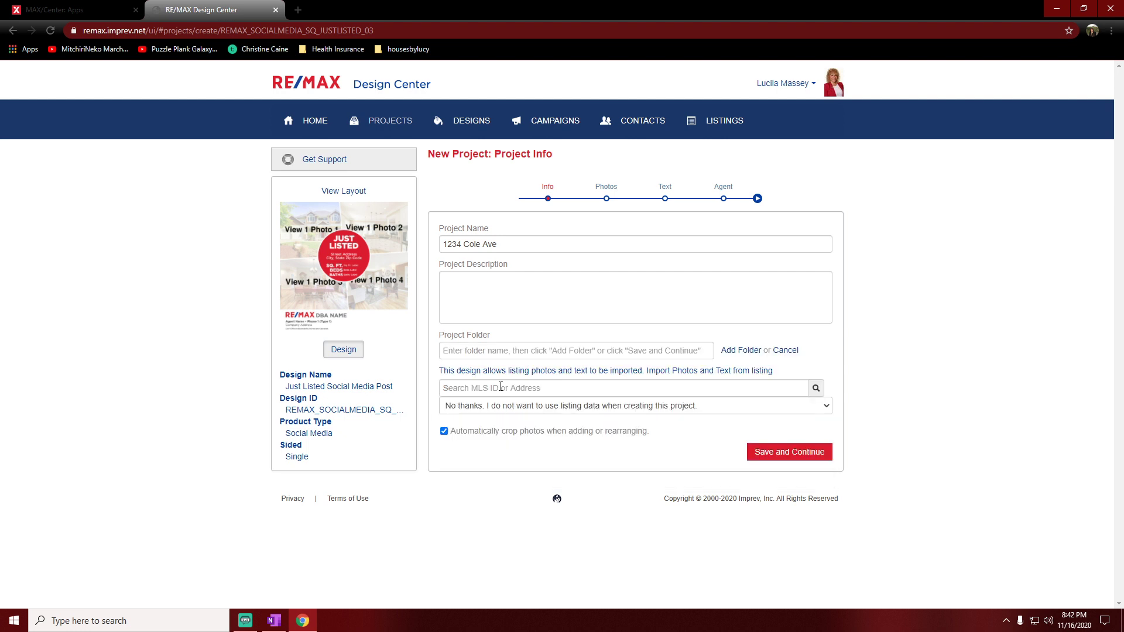
left_click(509, 354)
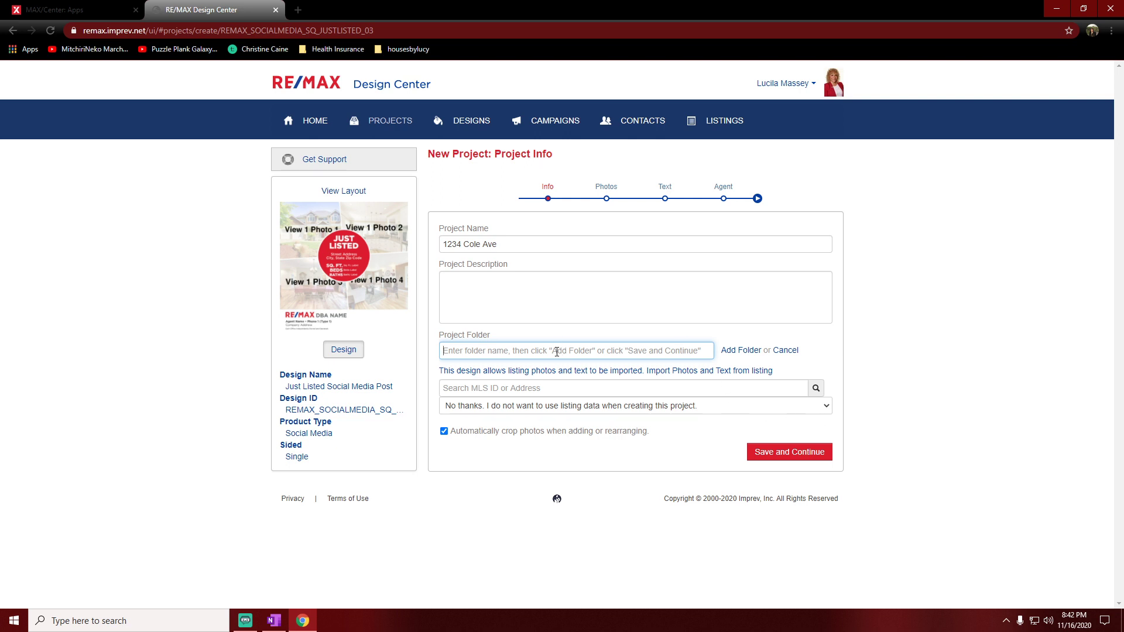
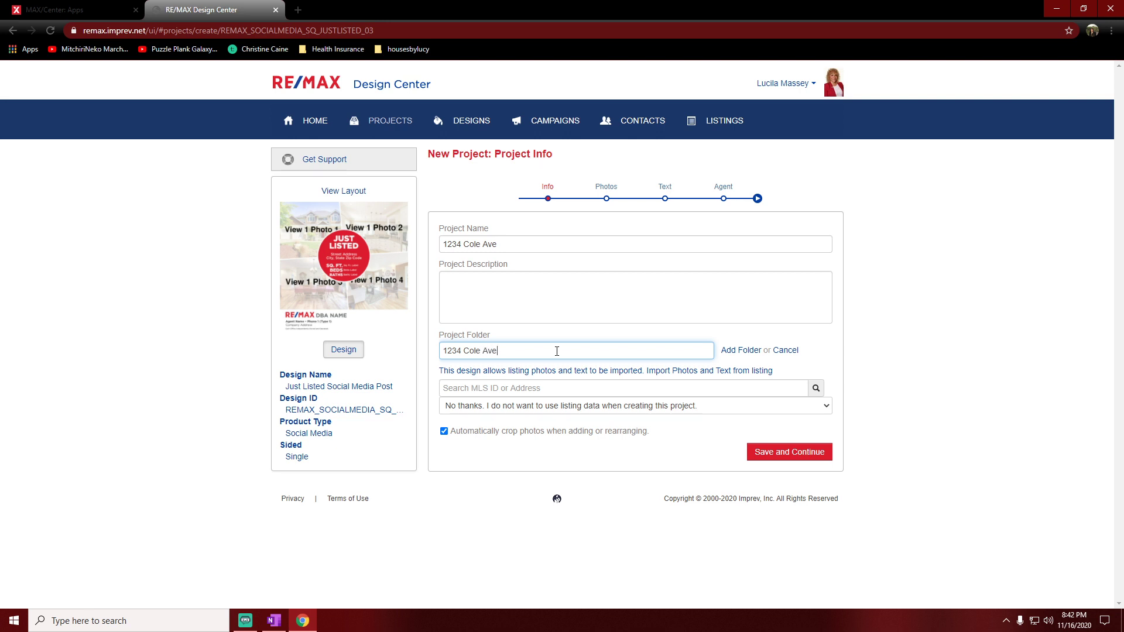
left_click(733, 353)
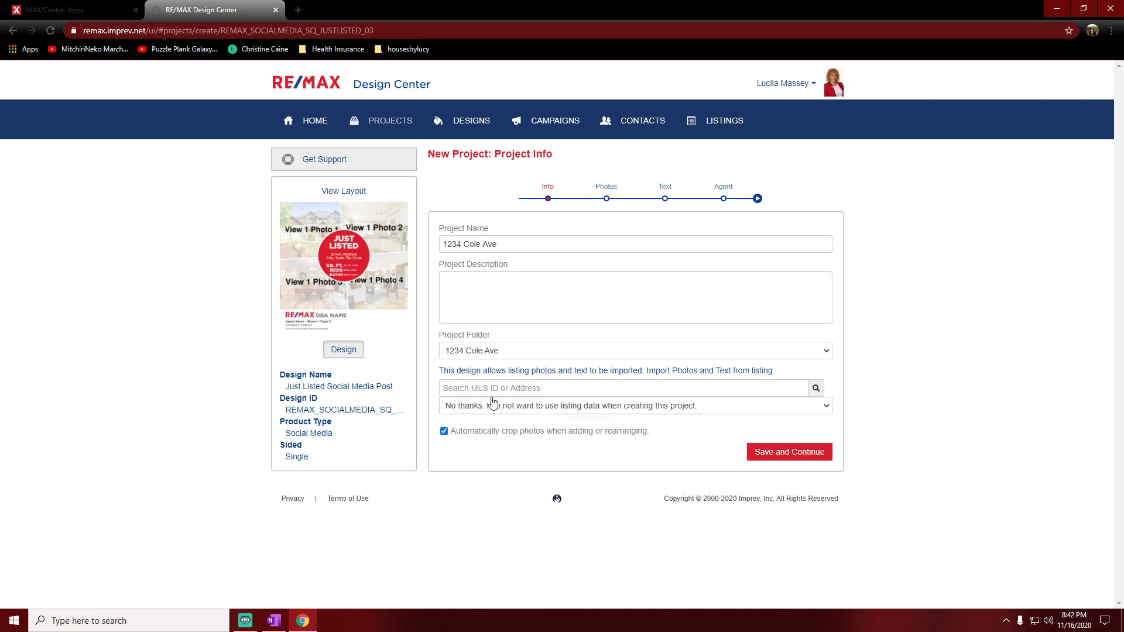
left_click(444, 434)
left_click(804, 455)
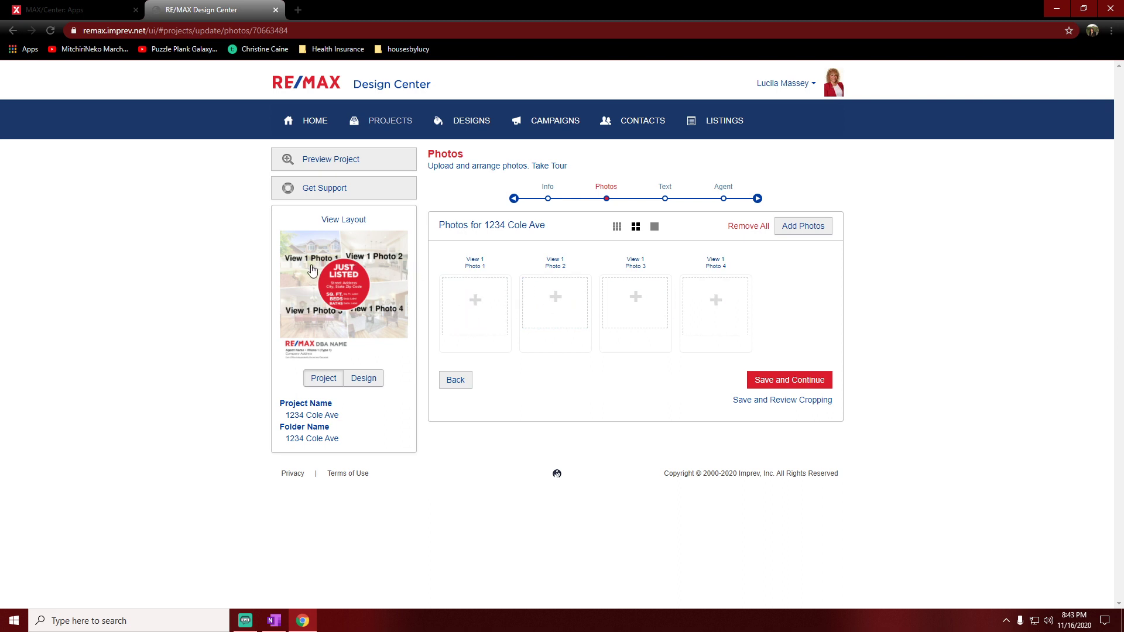
left_click(479, 302)
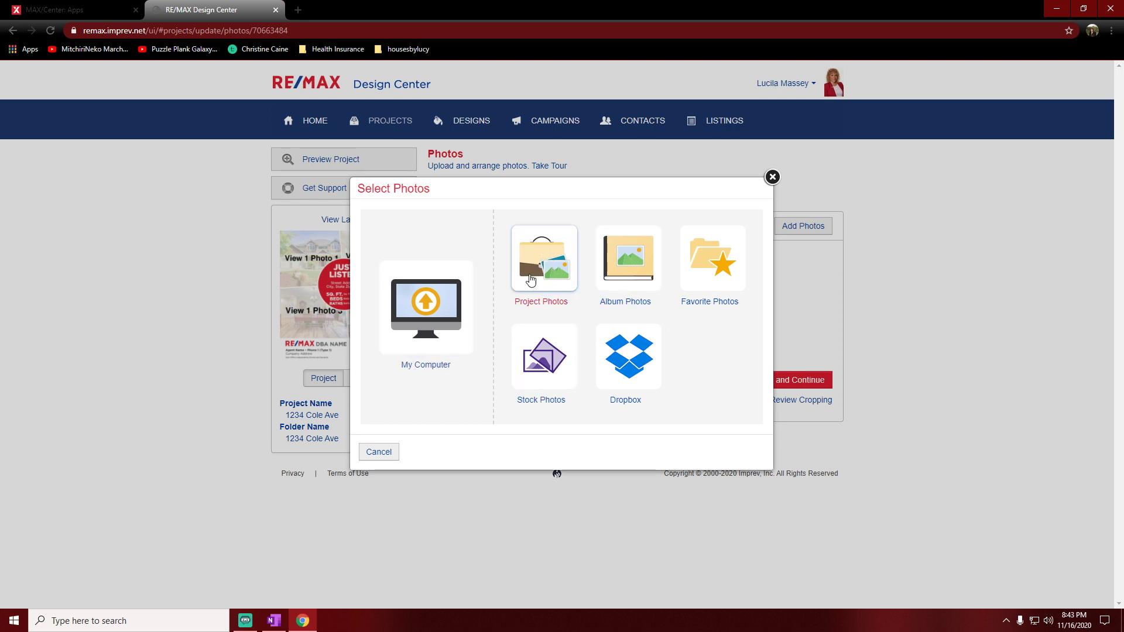
left_click(544, 266)
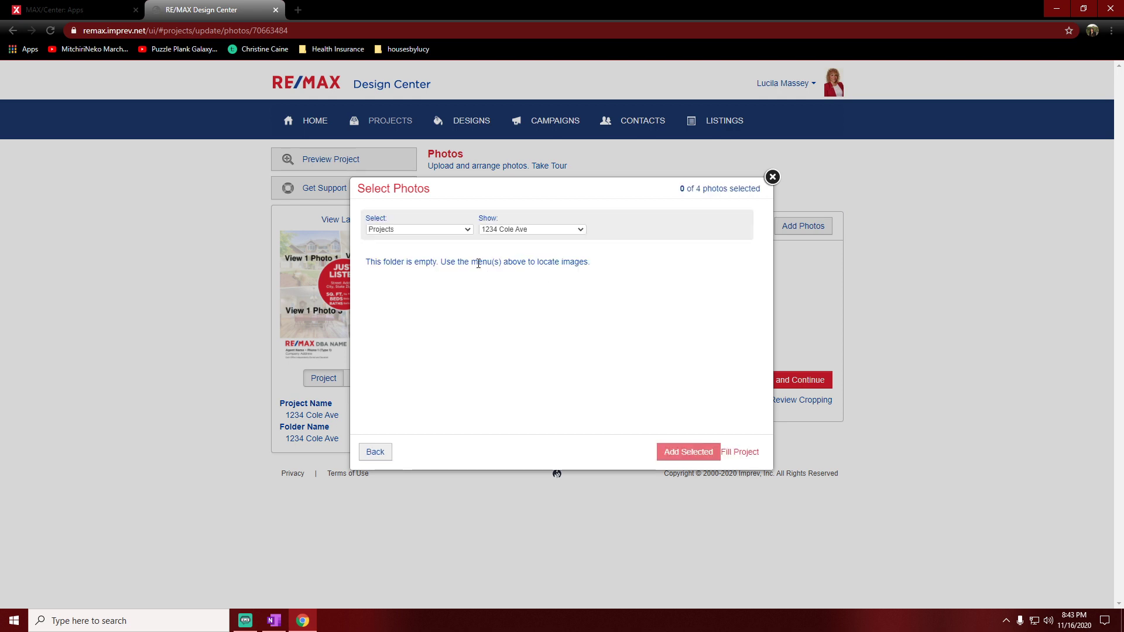
left_click(524, 235)
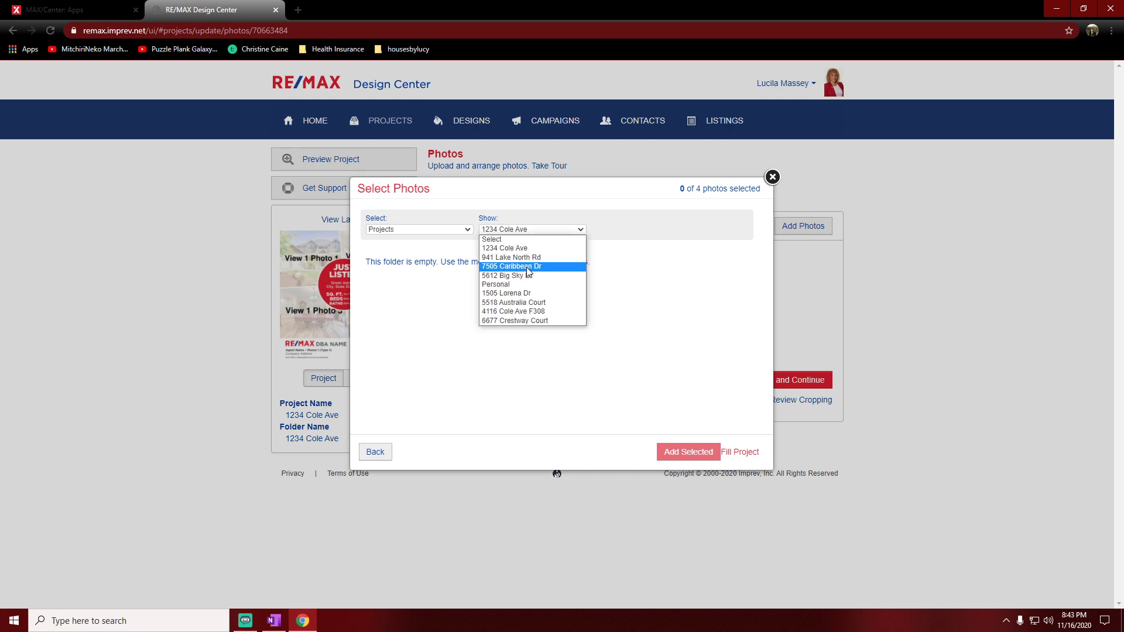
left_click(530, 312)
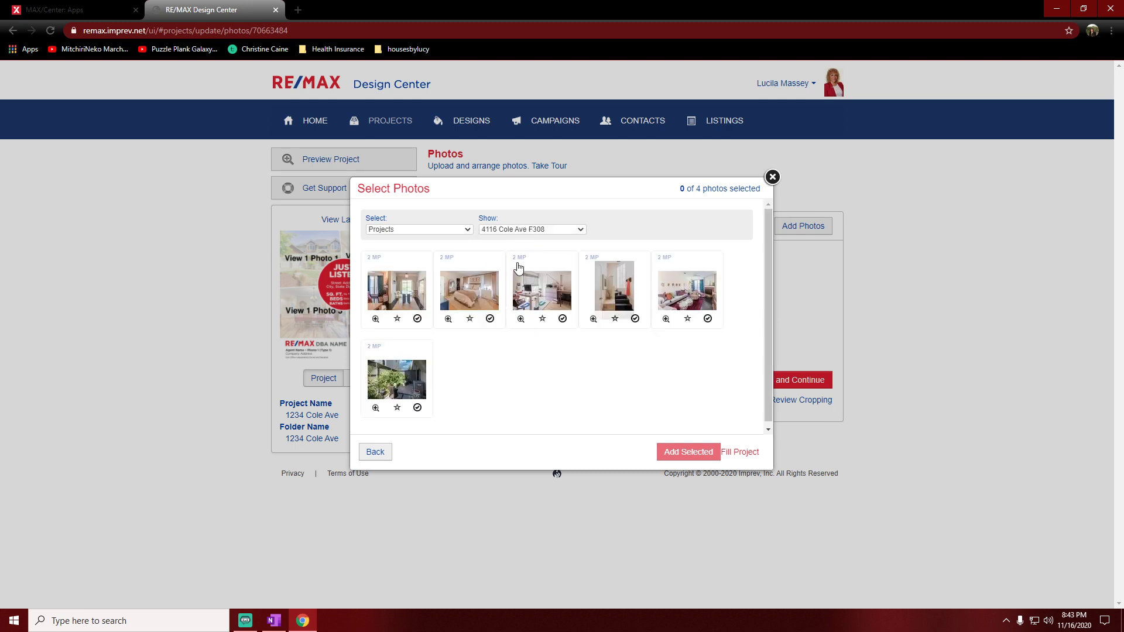
left_click(547, 236)
left_click(538, 245)
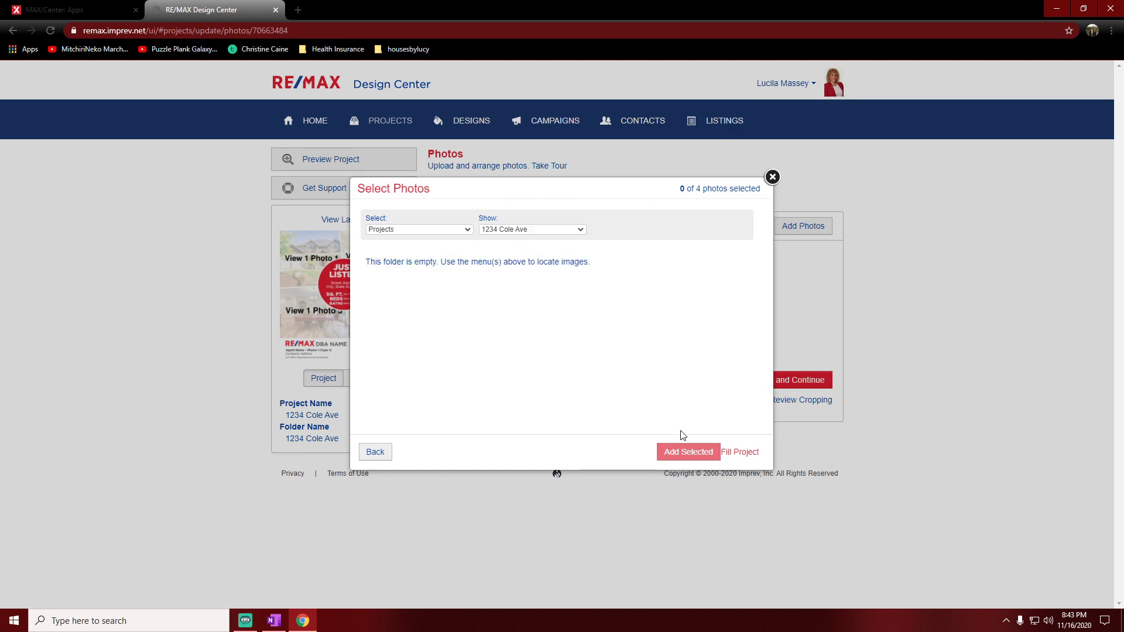
left_click(774, 178)
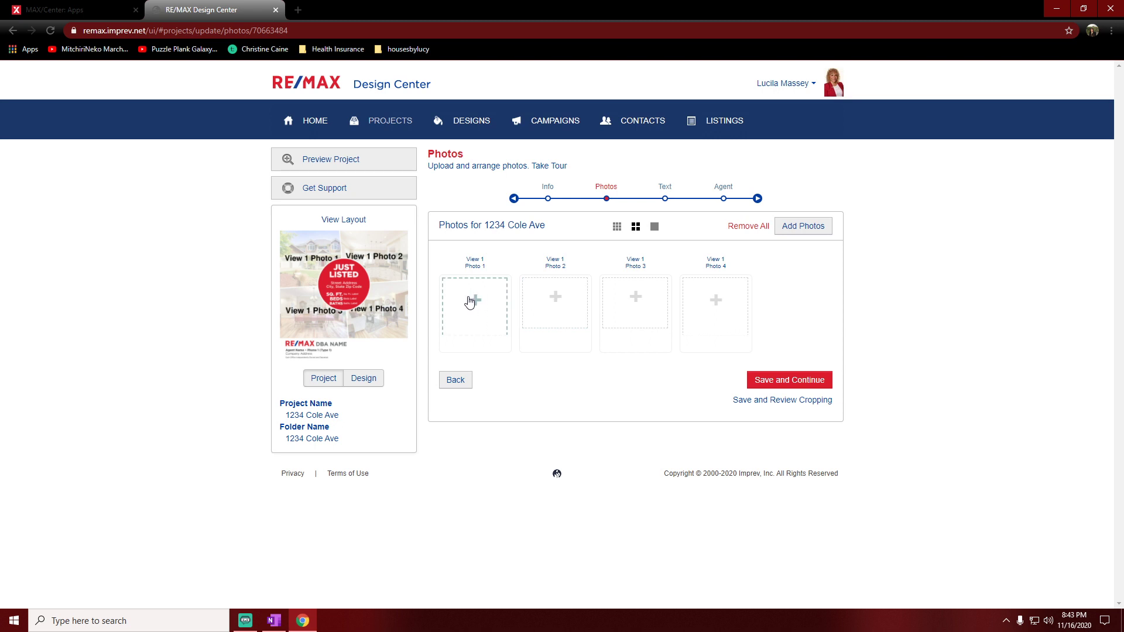
left_click(471, 300)
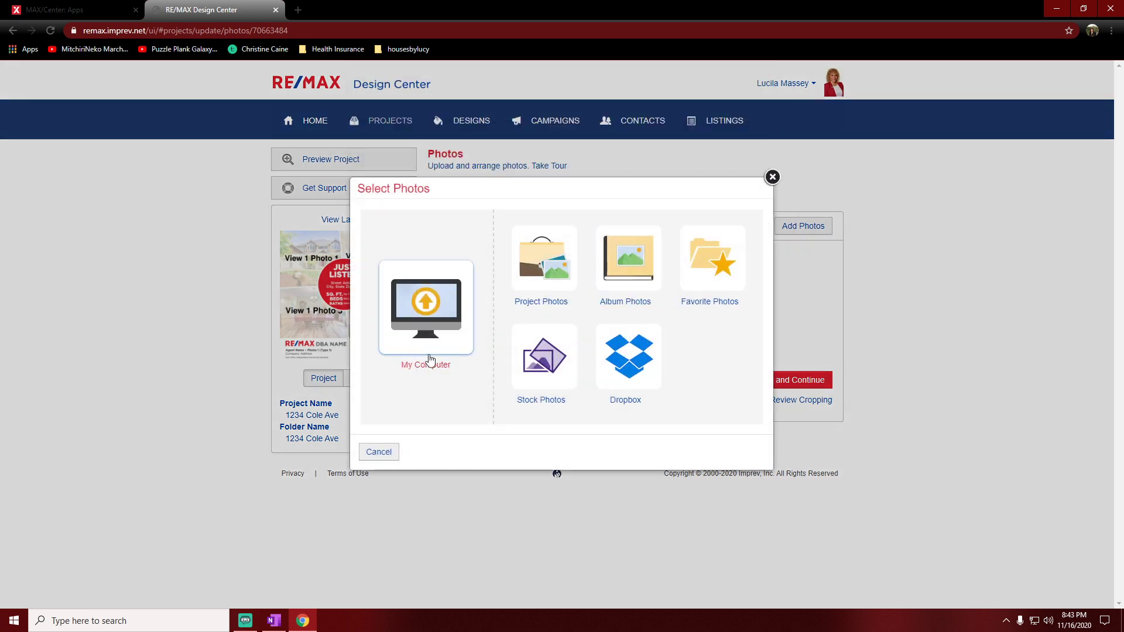
left_click(428, 316)
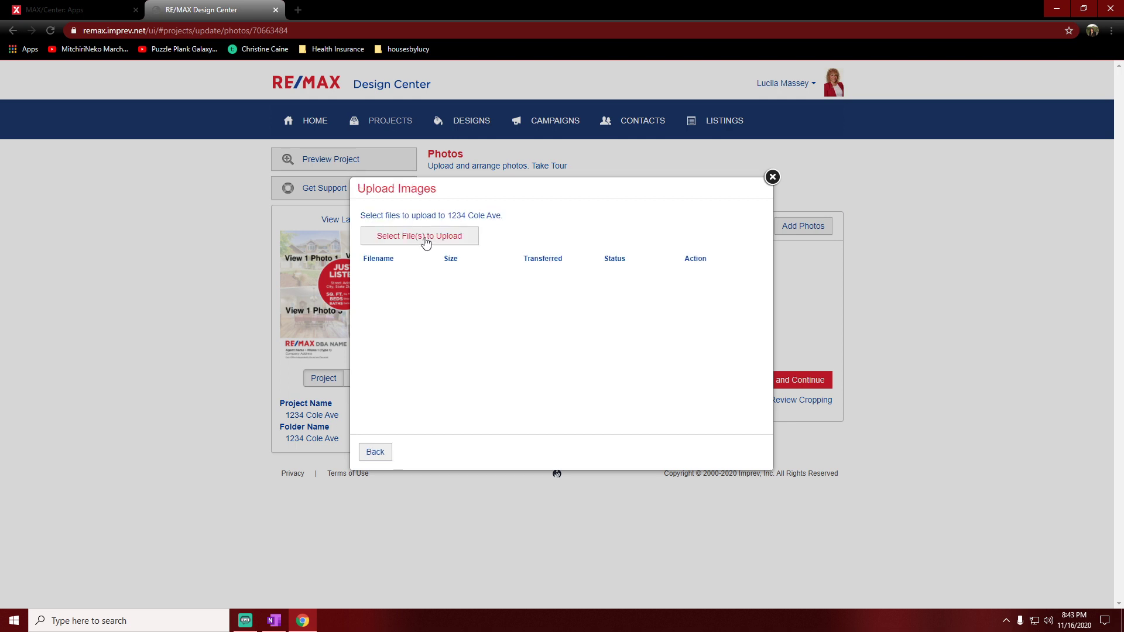
left_click(424, 238)
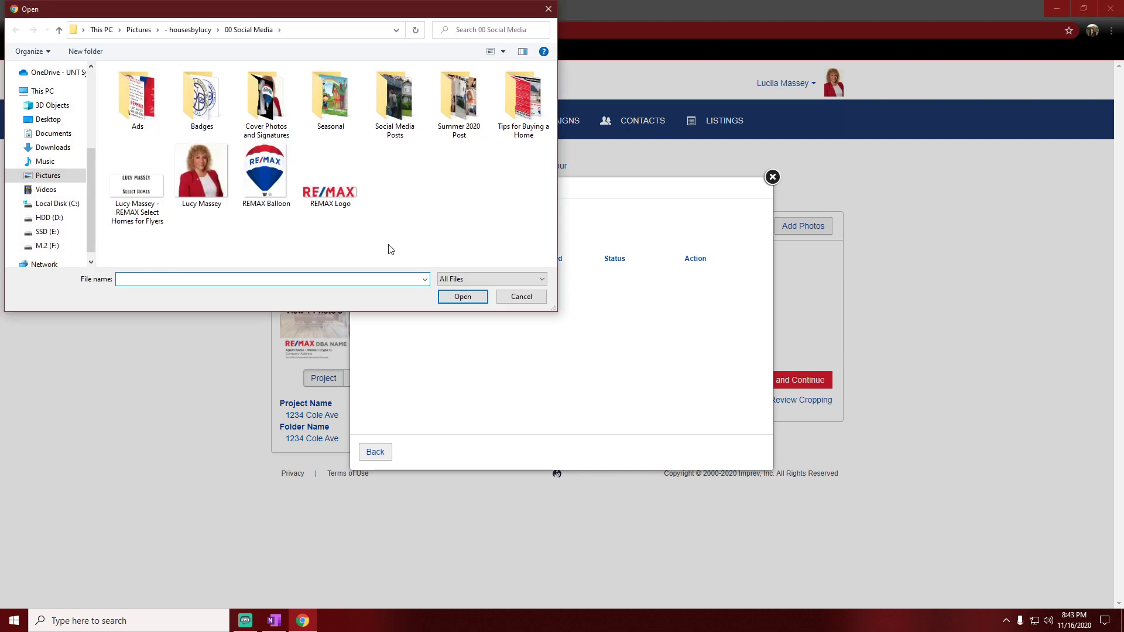
left_click(42, 180)
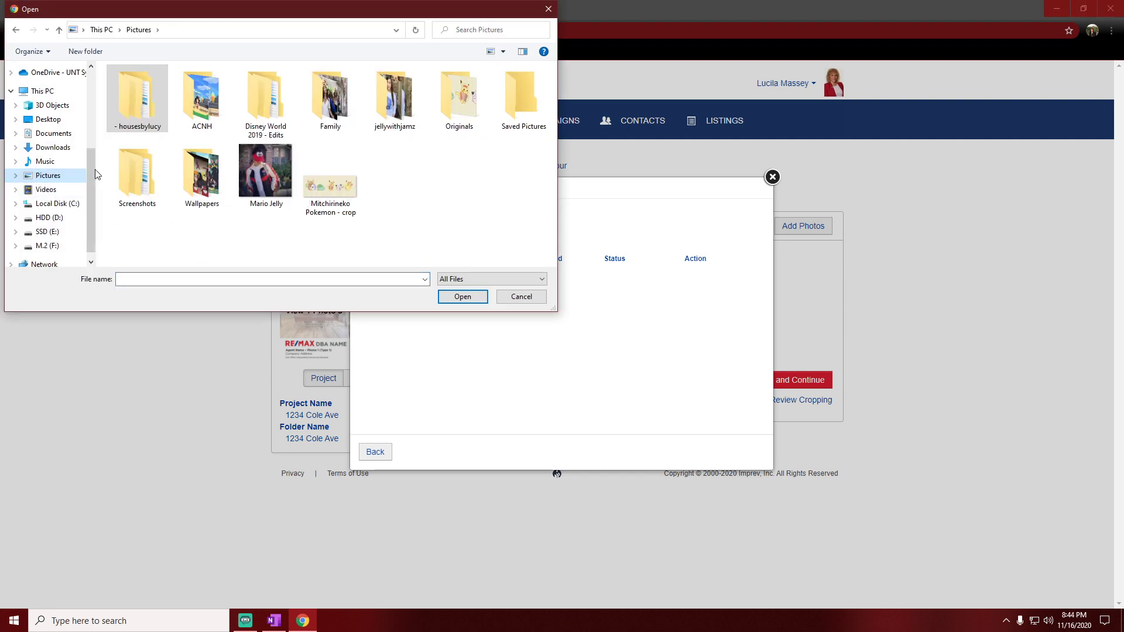
double_click(137, 98)
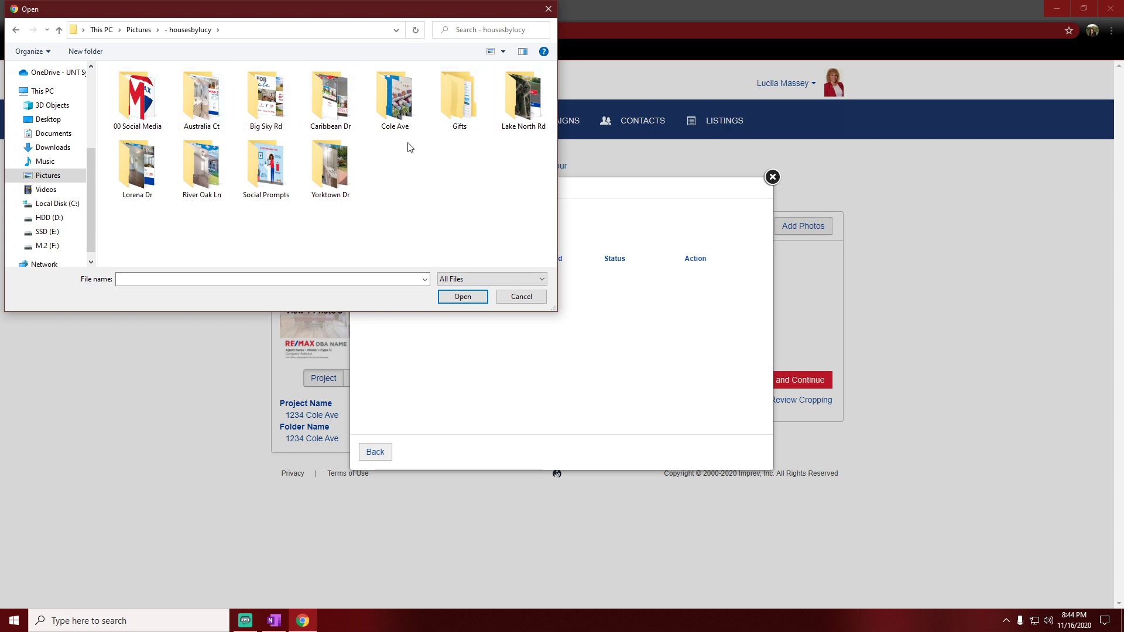
double_click(393, 98)
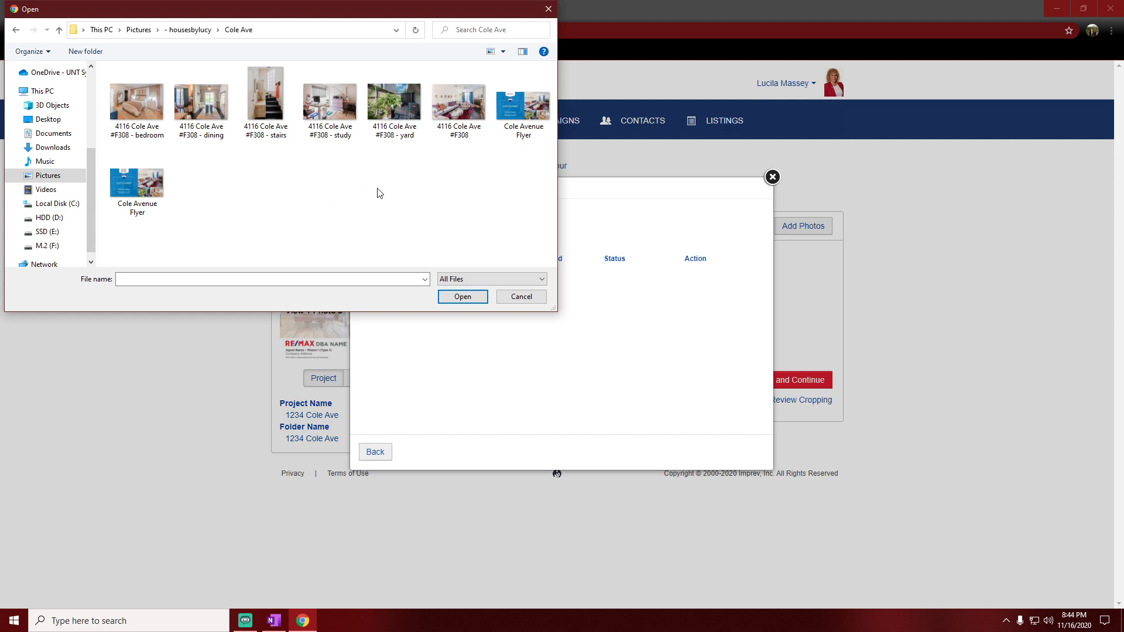
left_click(473, 112)
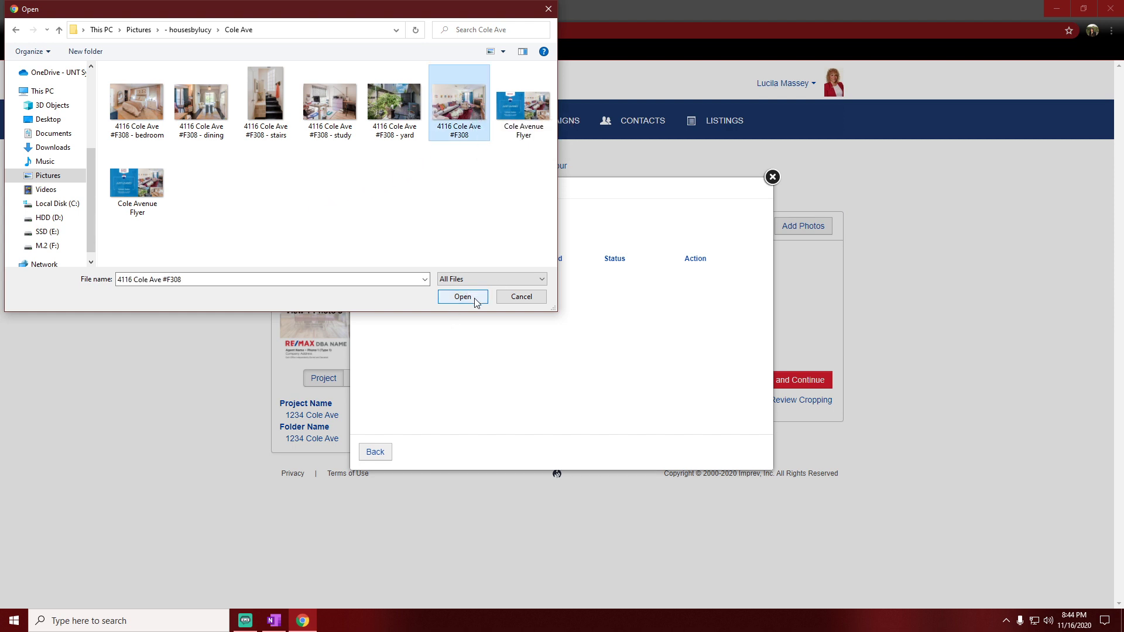
left_click(463, 297)
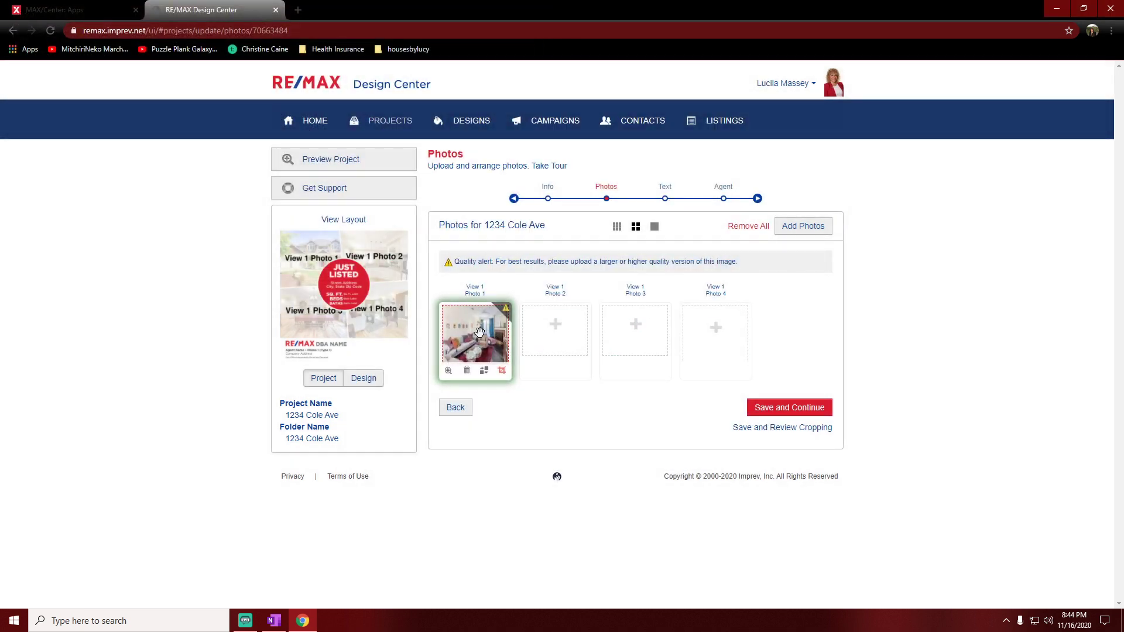
Step: Reposition Photo 1's crop box over the living room and apply the crop
left_click(502, 373)
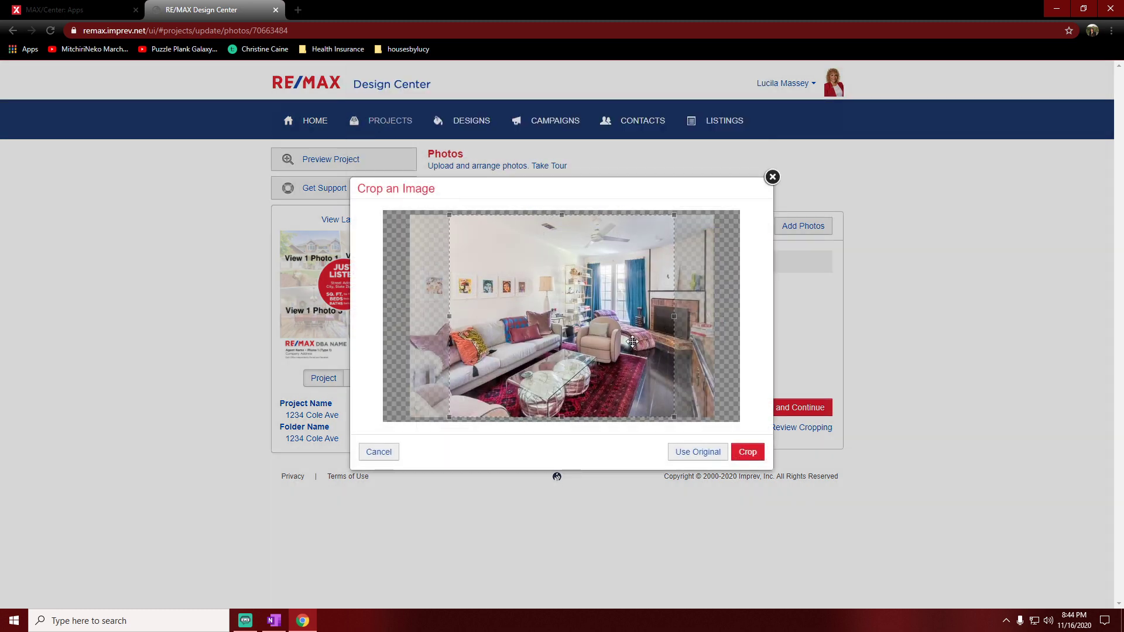
left_click_drag(597, 333, 624, 350)
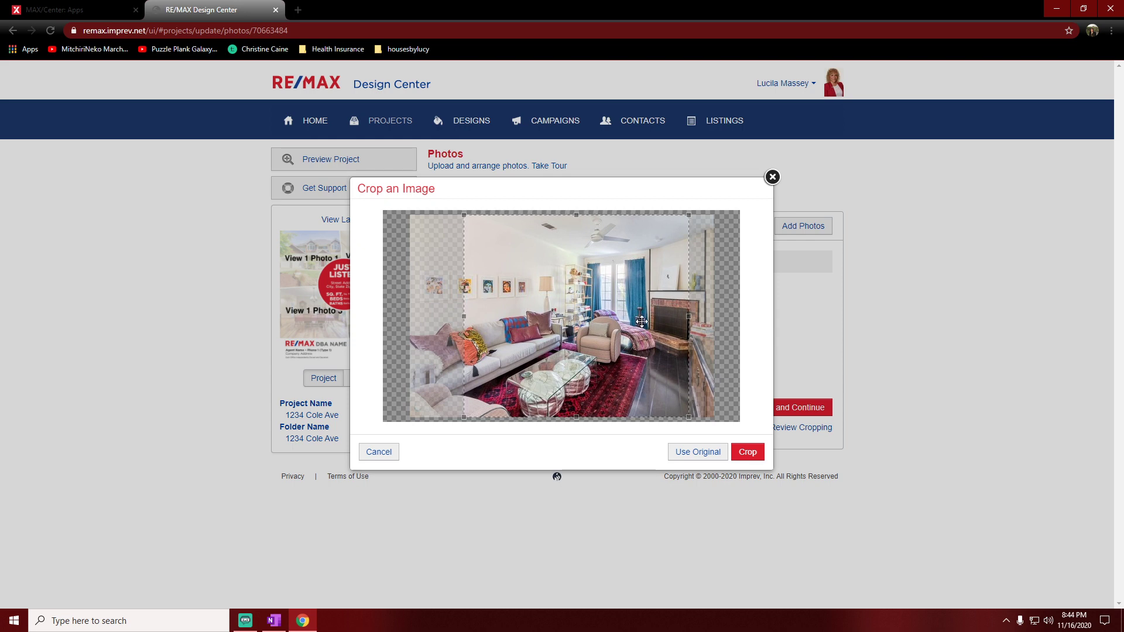
left_click(743, 453)
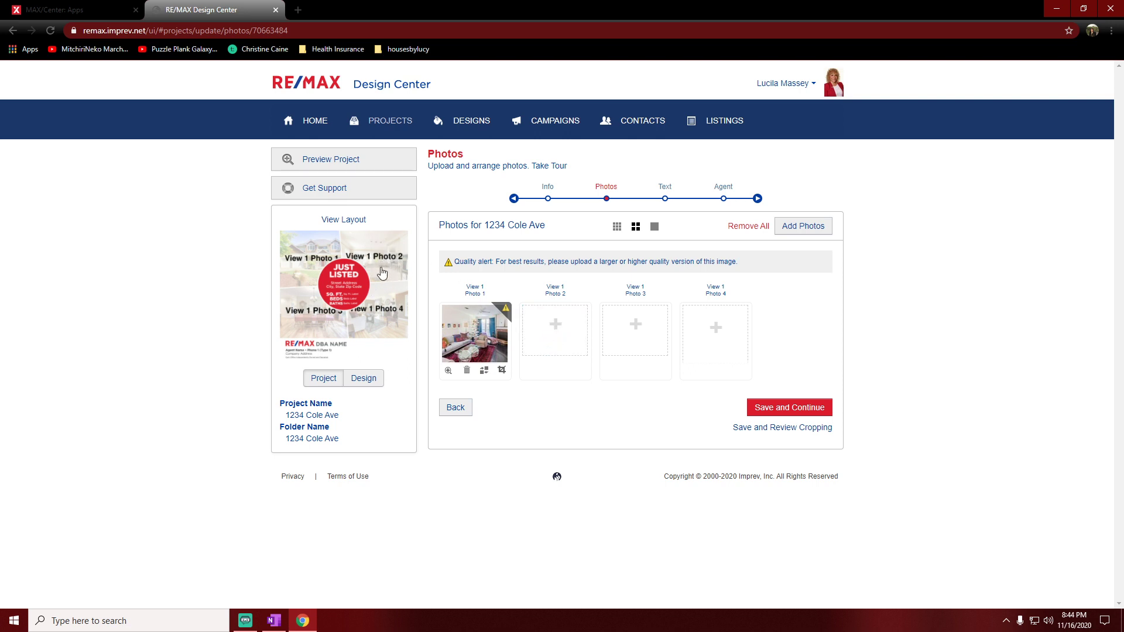
left_click(559, 328)
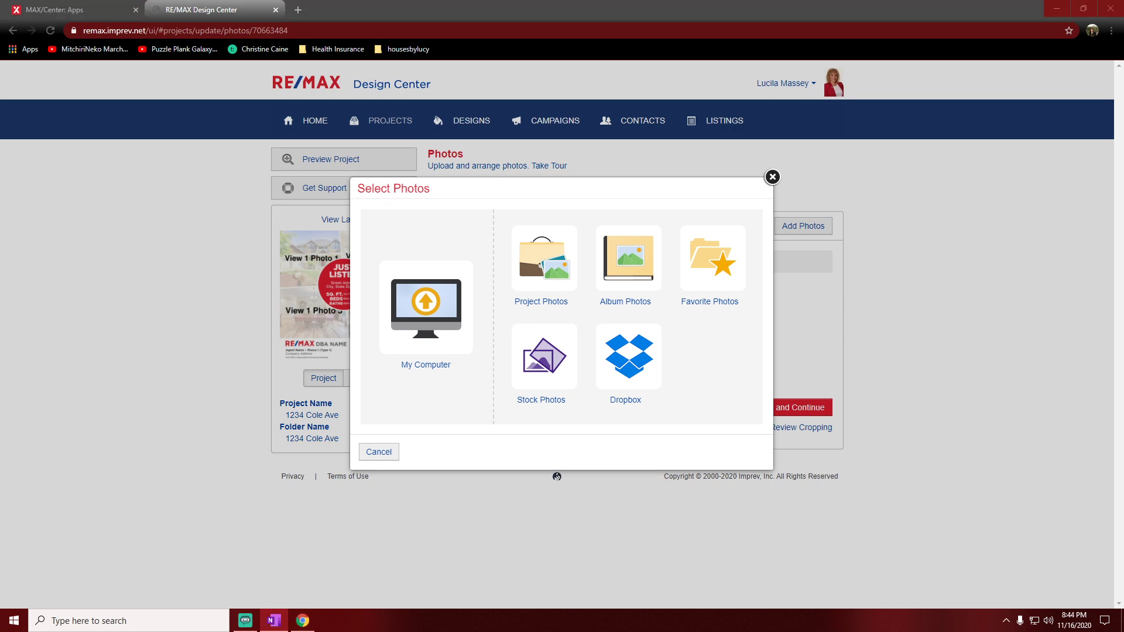
left_click(420, 306)
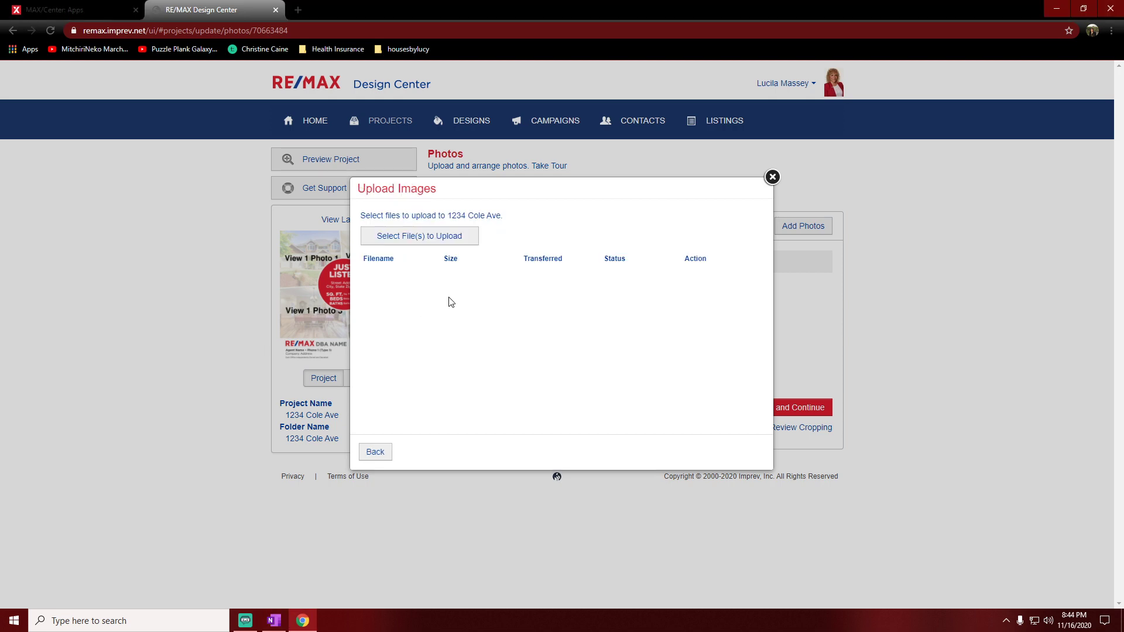
left_click(423, 235)
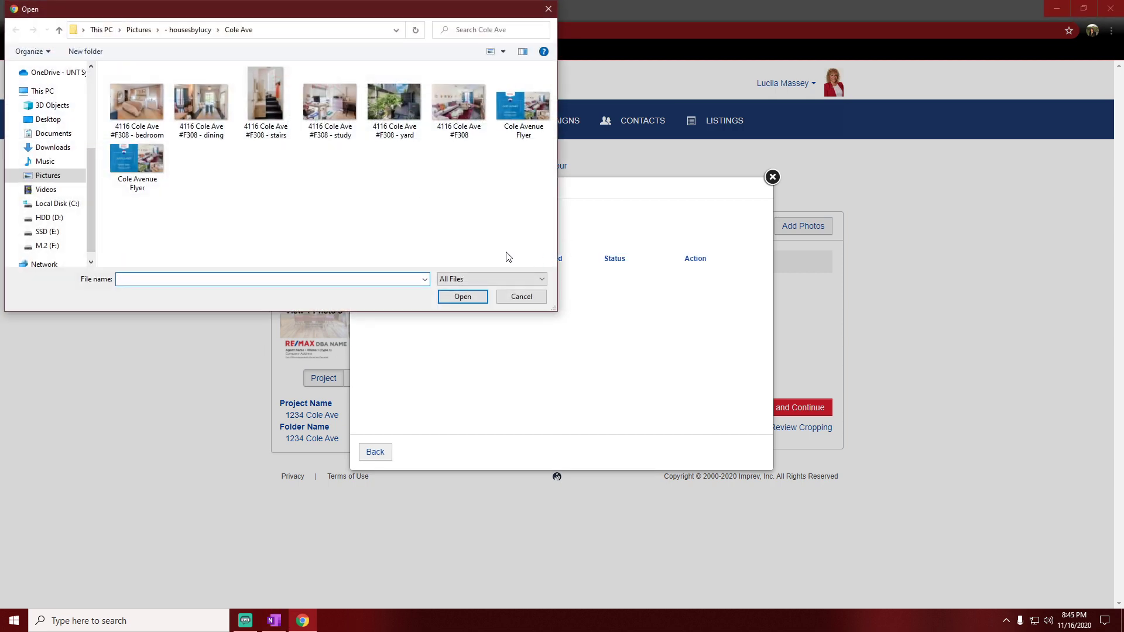
left_click(207, 104)
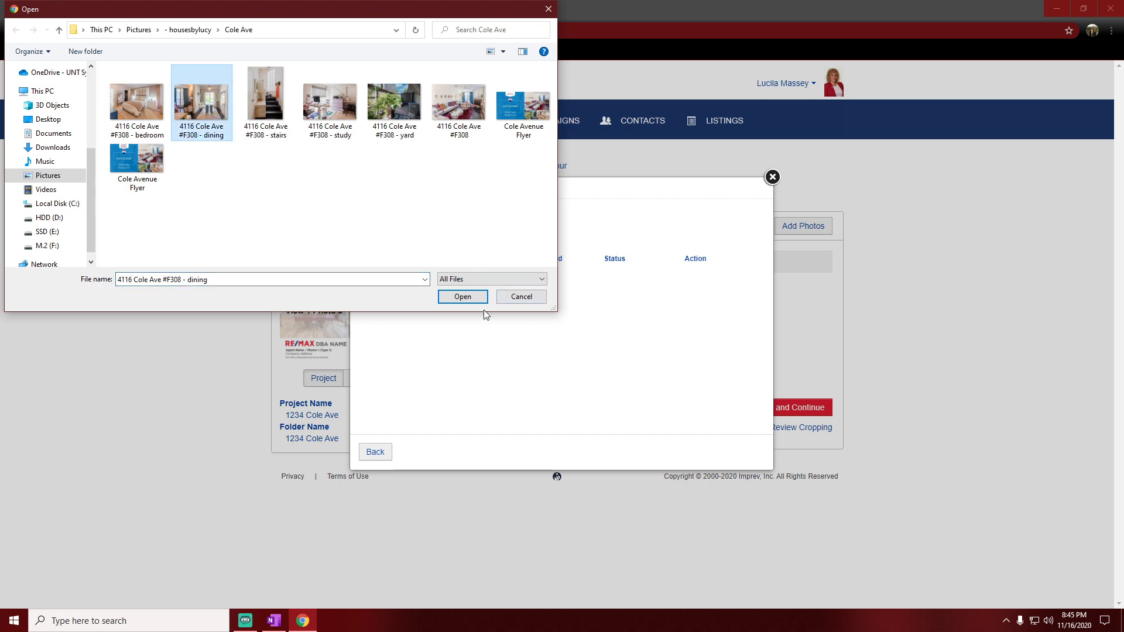
left_click(463, 297)
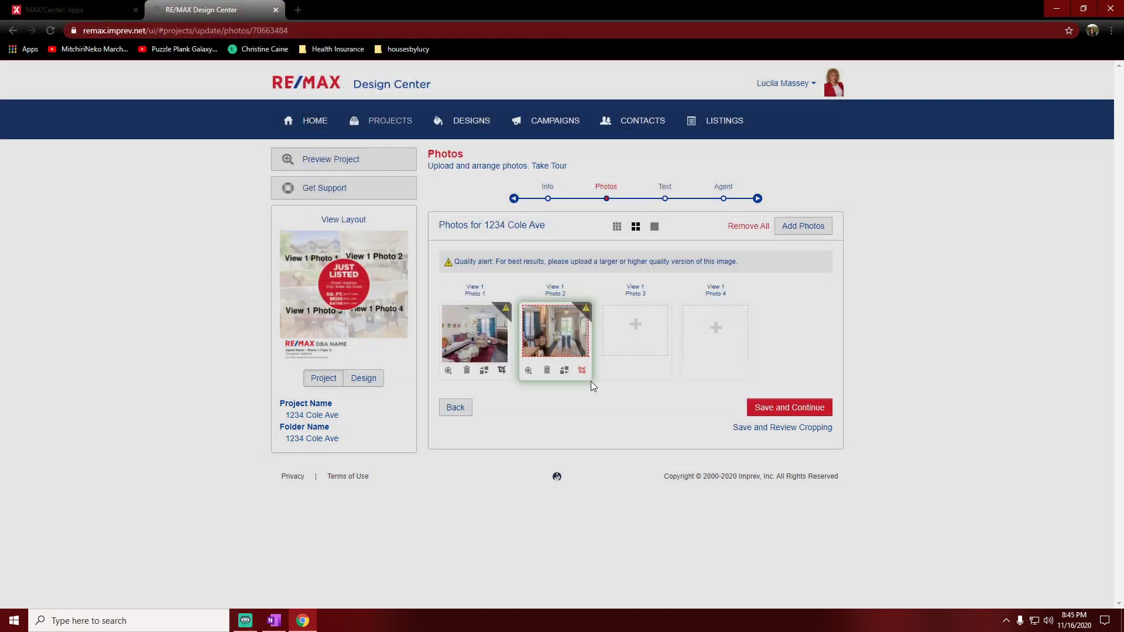
Step: Shift Photo 2's crop box to the photo's right edge and apply the crop
left_click(582, 370)
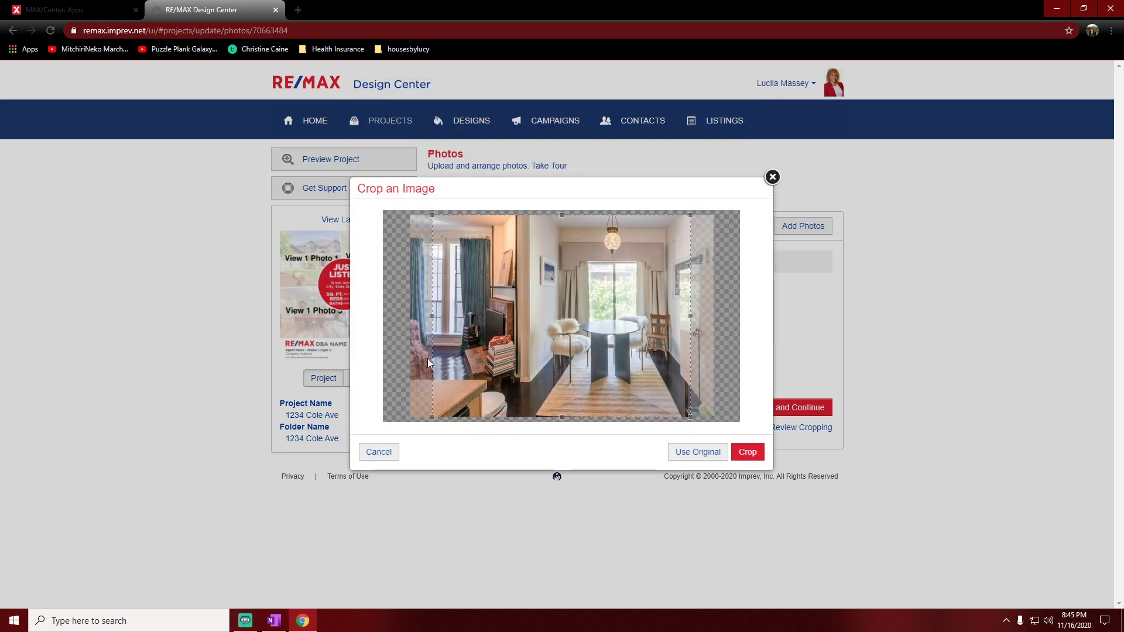
left_click_drag(473, 309, 711, 304)
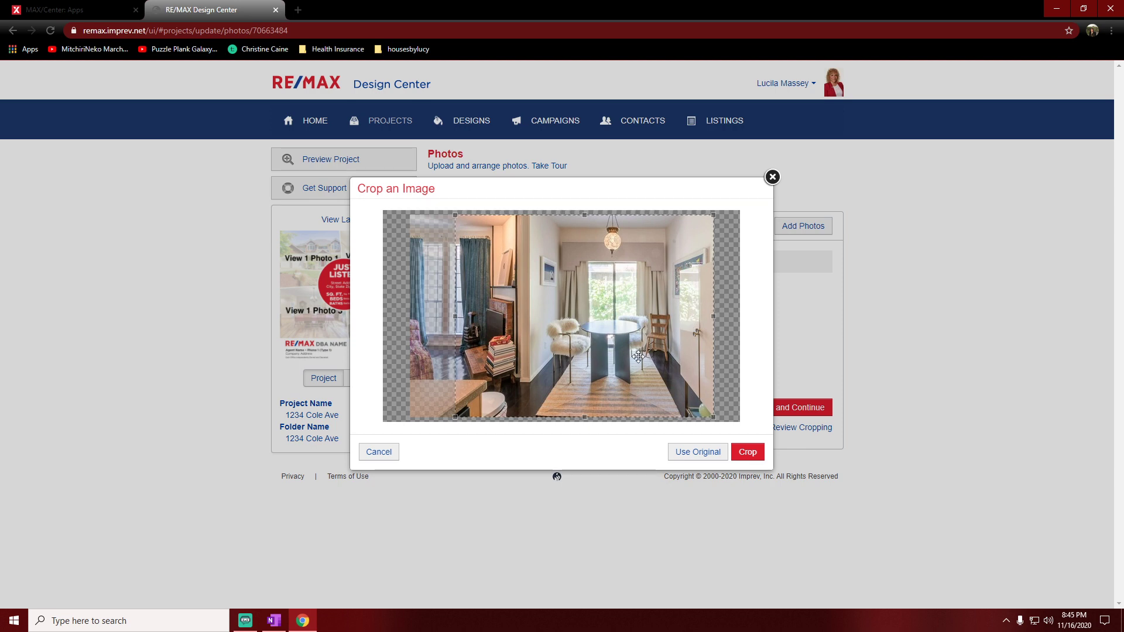
left_click(749, 453)
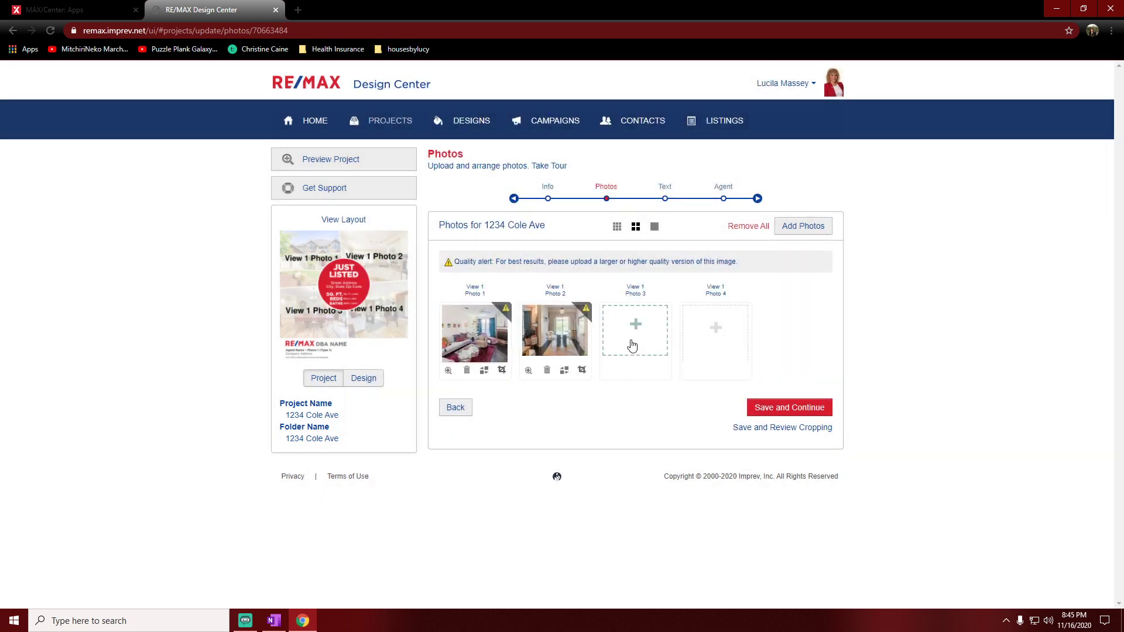
Step: Upload the yard photo from the computer into the empty Photo 3 slot
left_click(634, 332)
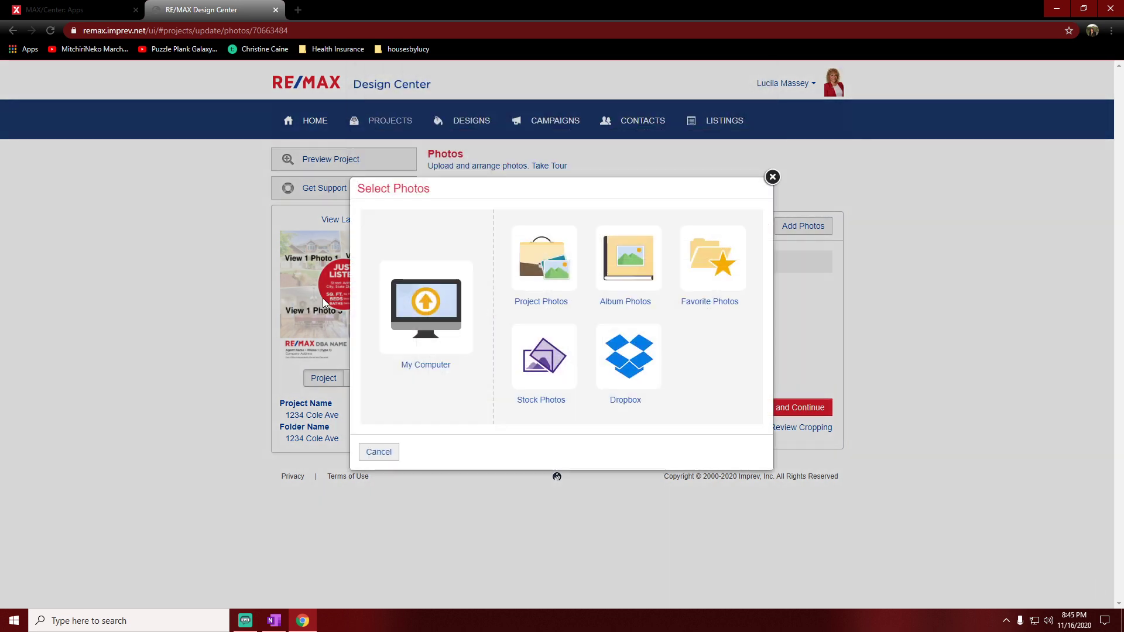
left_click(420, 303)
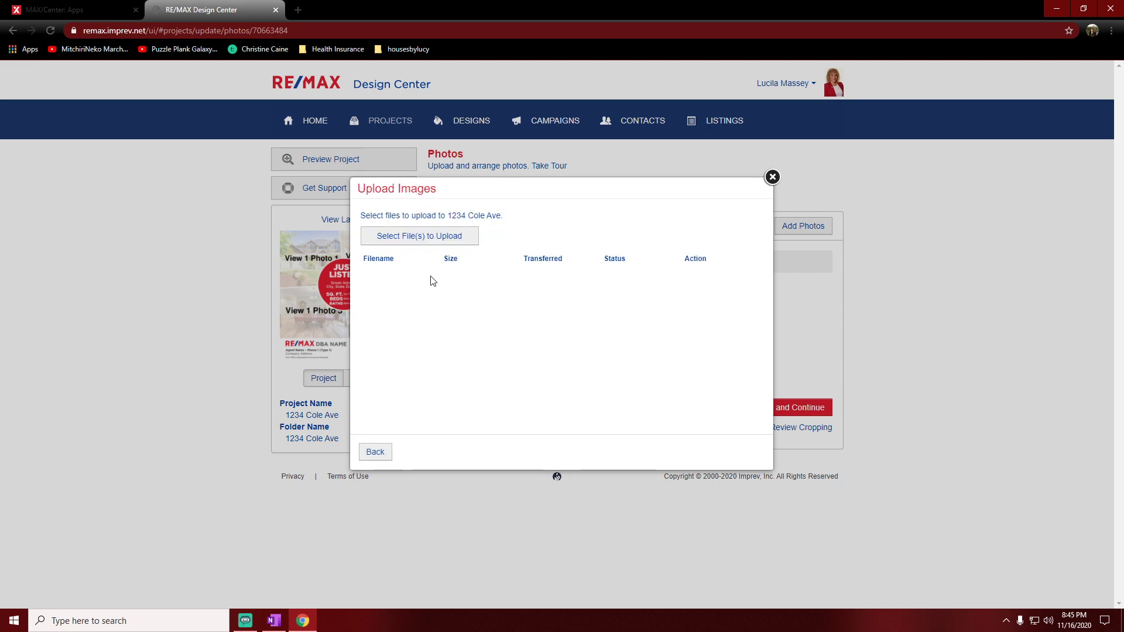
left_click(413, 237)
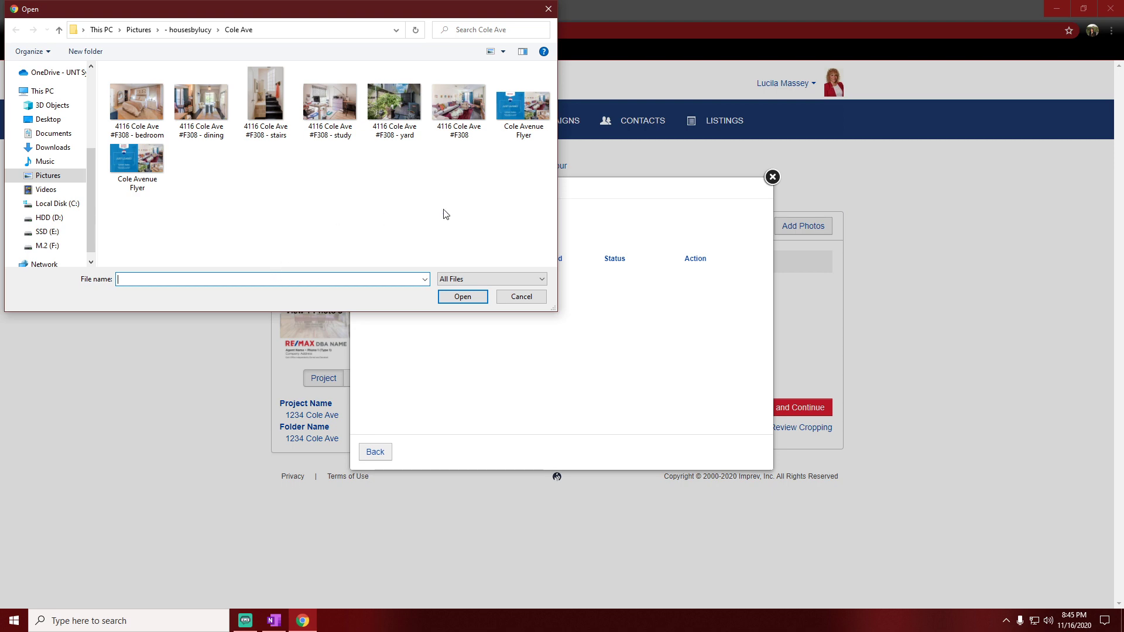
left_click(391, 105)
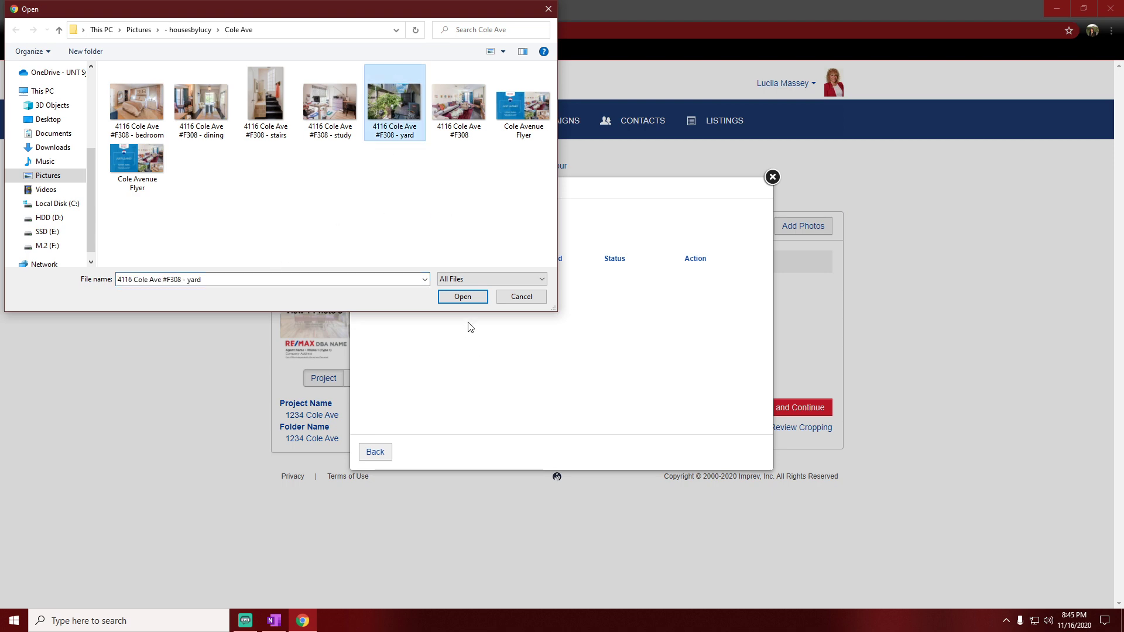
left_click(462, 296)
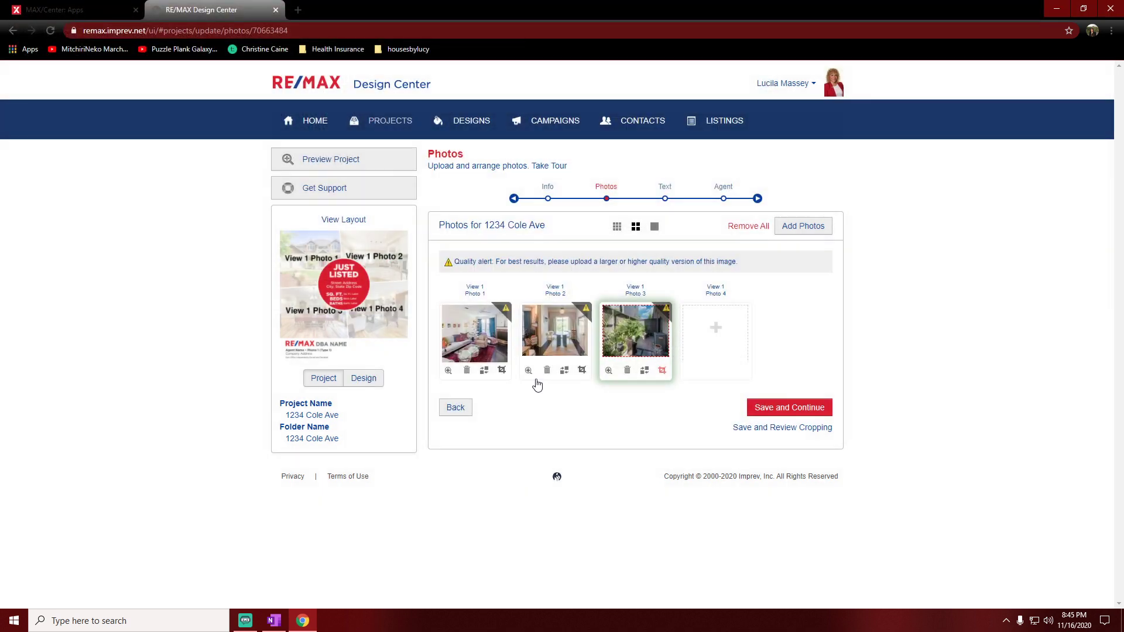
Step: Shift the yard photo's crop box to its left edge and apply the crop
left_click(661, 370)
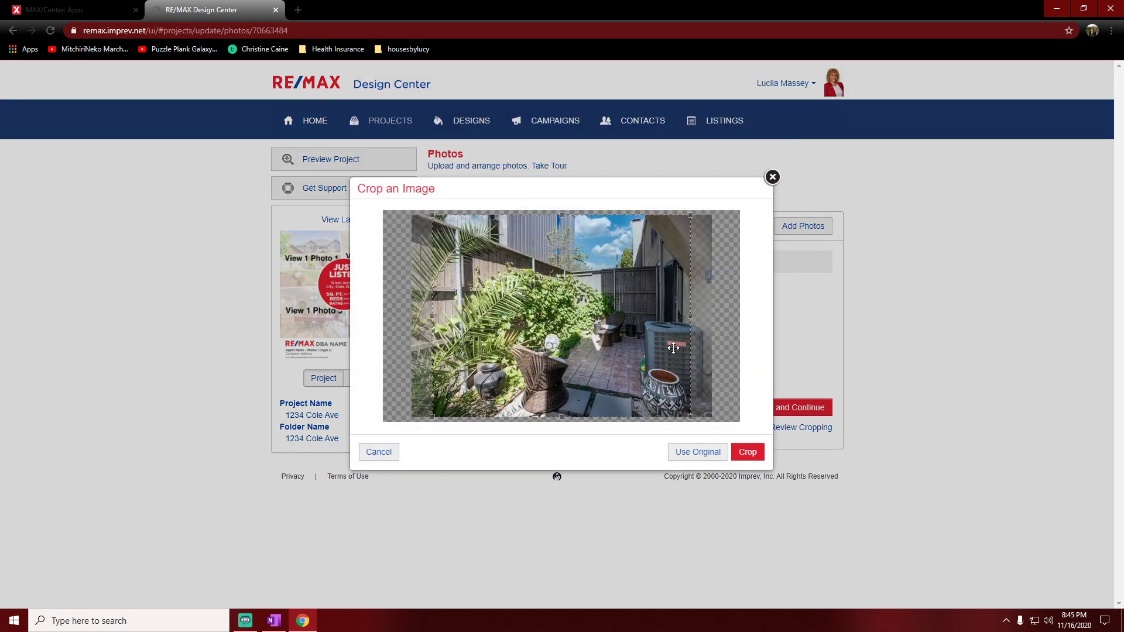
left_click_drag(676, 341, 480, 350)
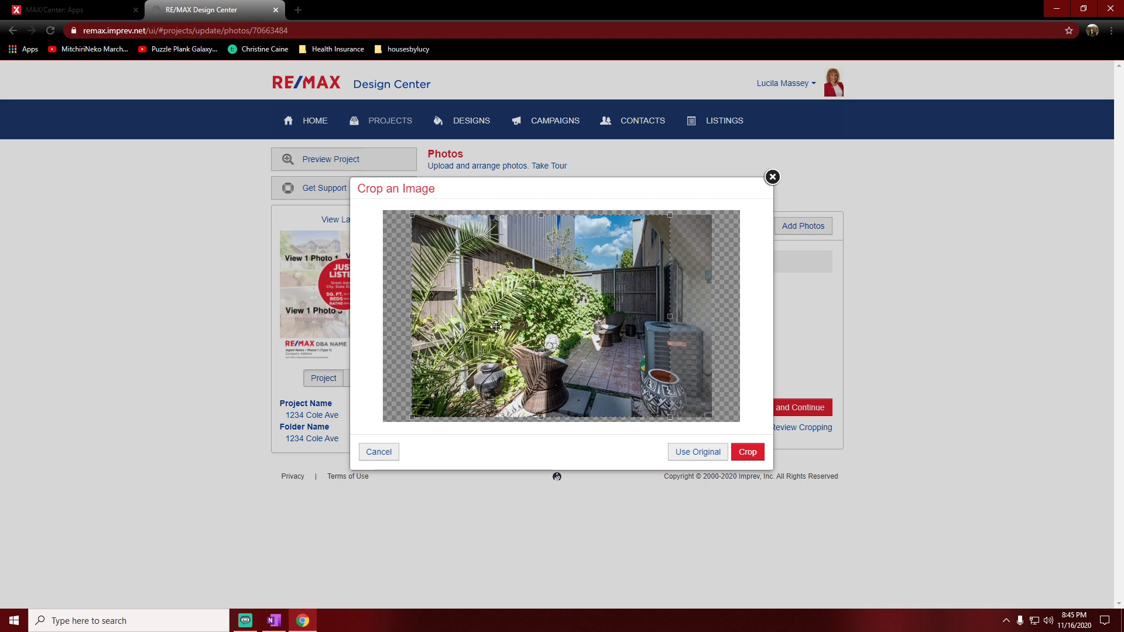
left_click(750, 459)
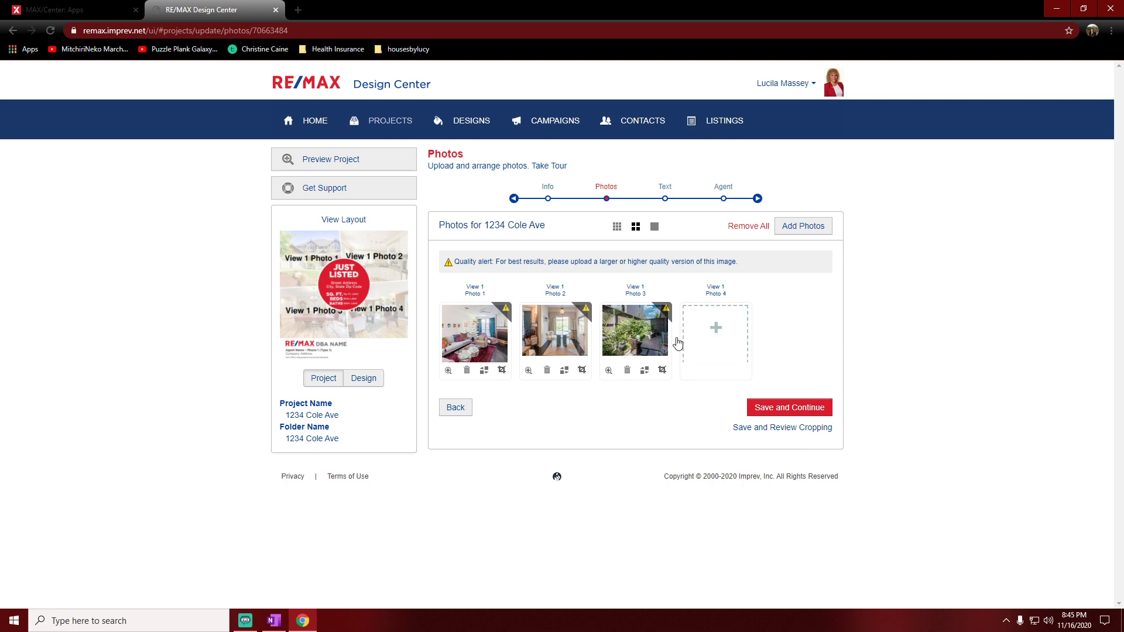
left_click(716, 337)
left_click(439, 314)
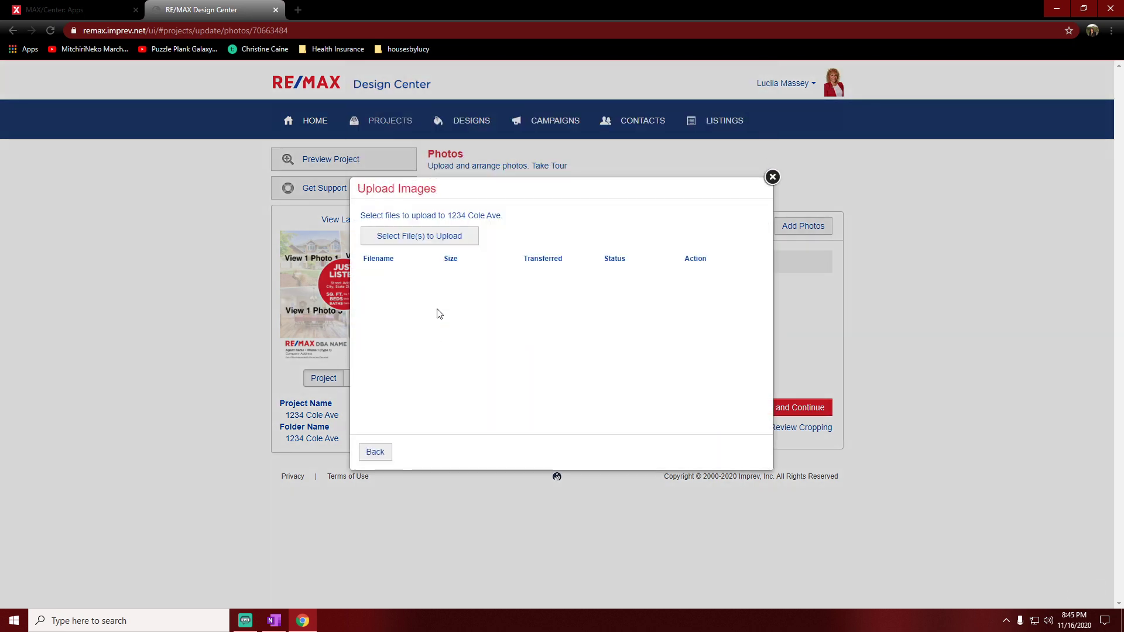
left_click(464, 237)
left_click(142, 119)
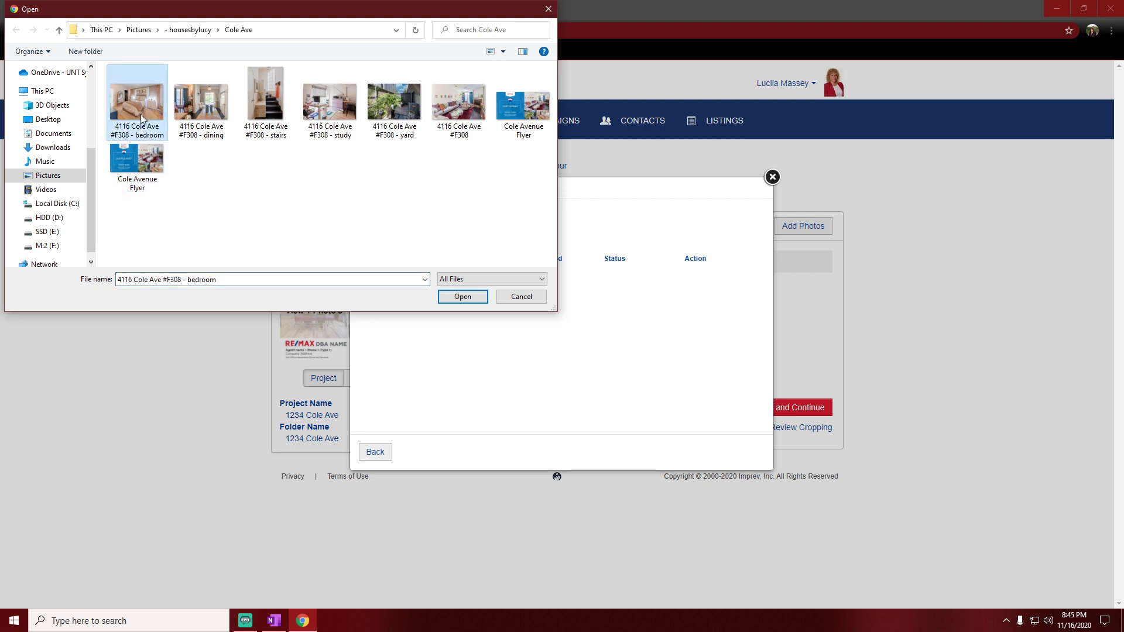
left_click(462, 296)
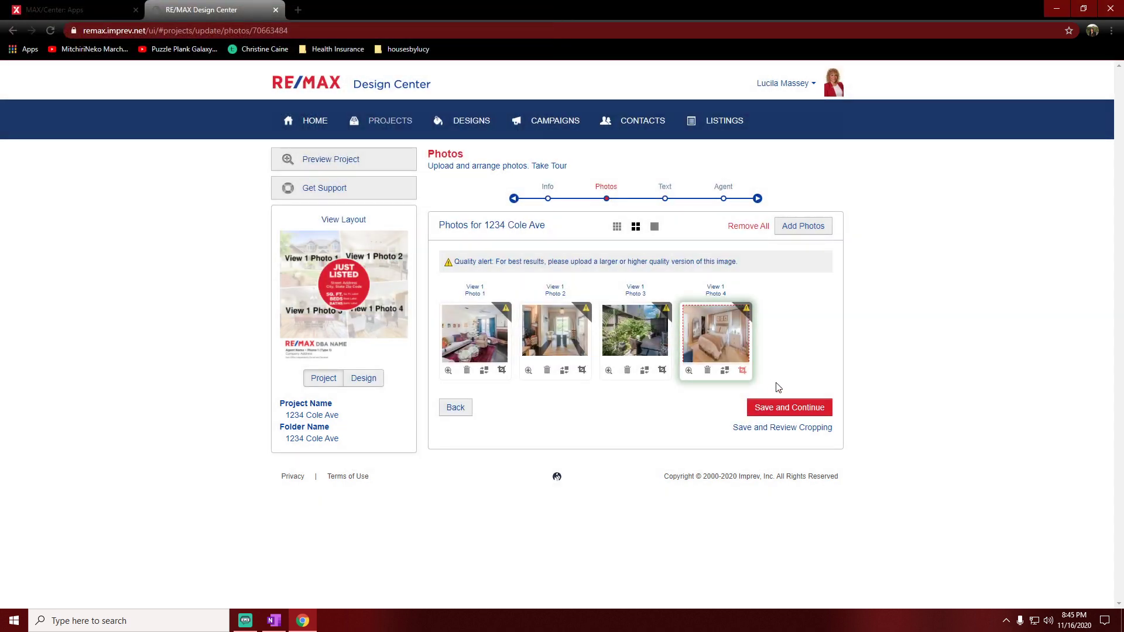
Step: Crop the bedroom photo with the crop box shifted to its left edge
left_click(741, 371)
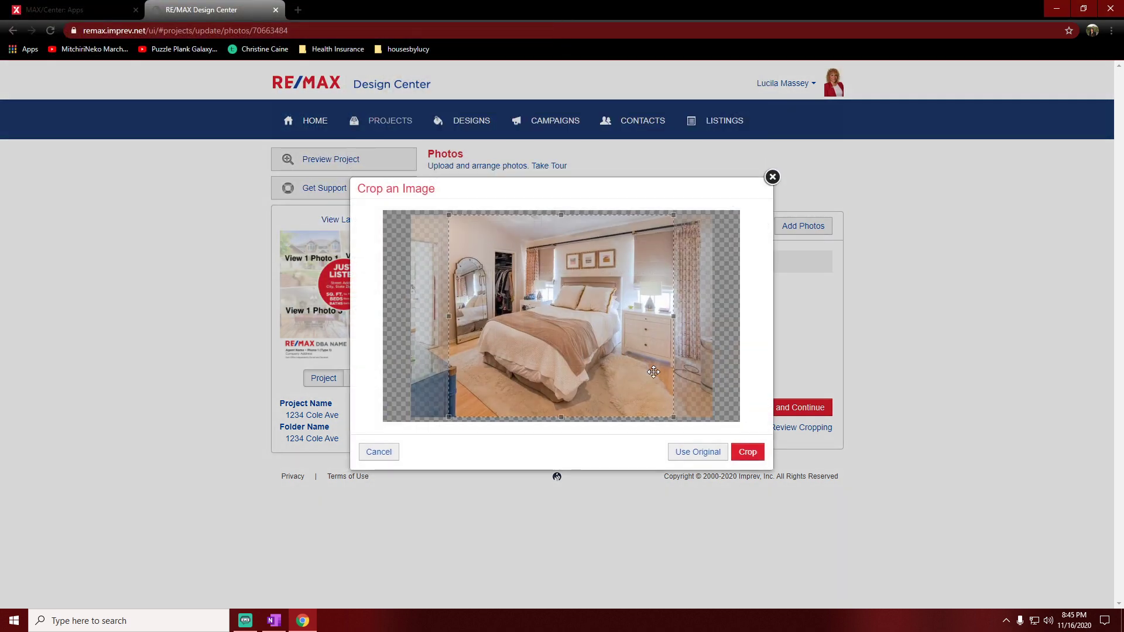
left_click_drag(662, 343, 550, 344)
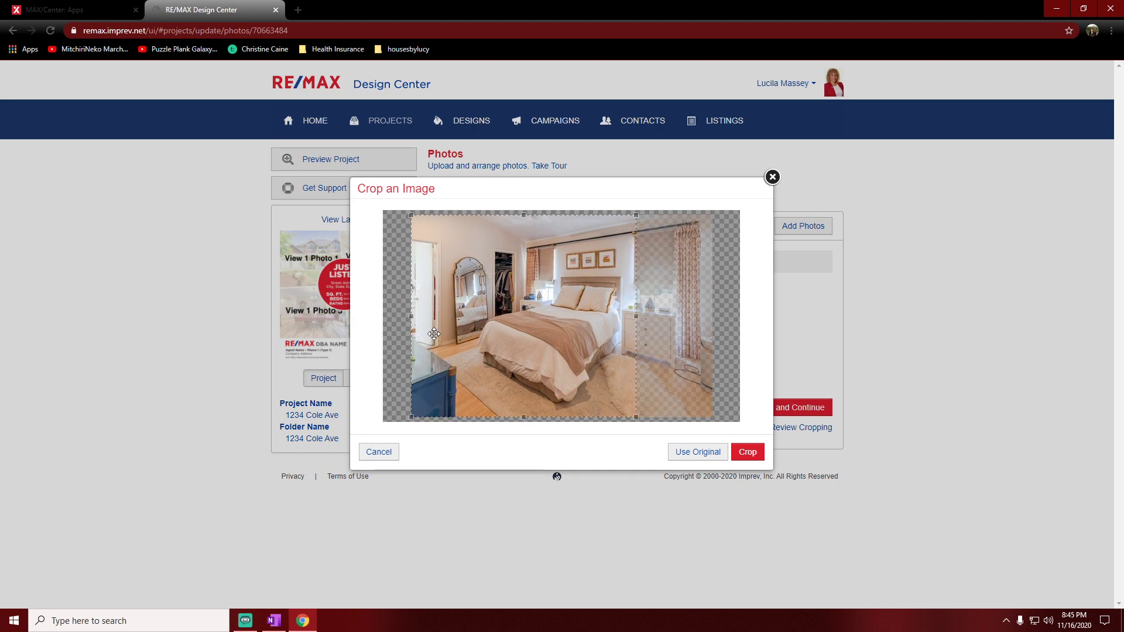
left_click(753, 455)
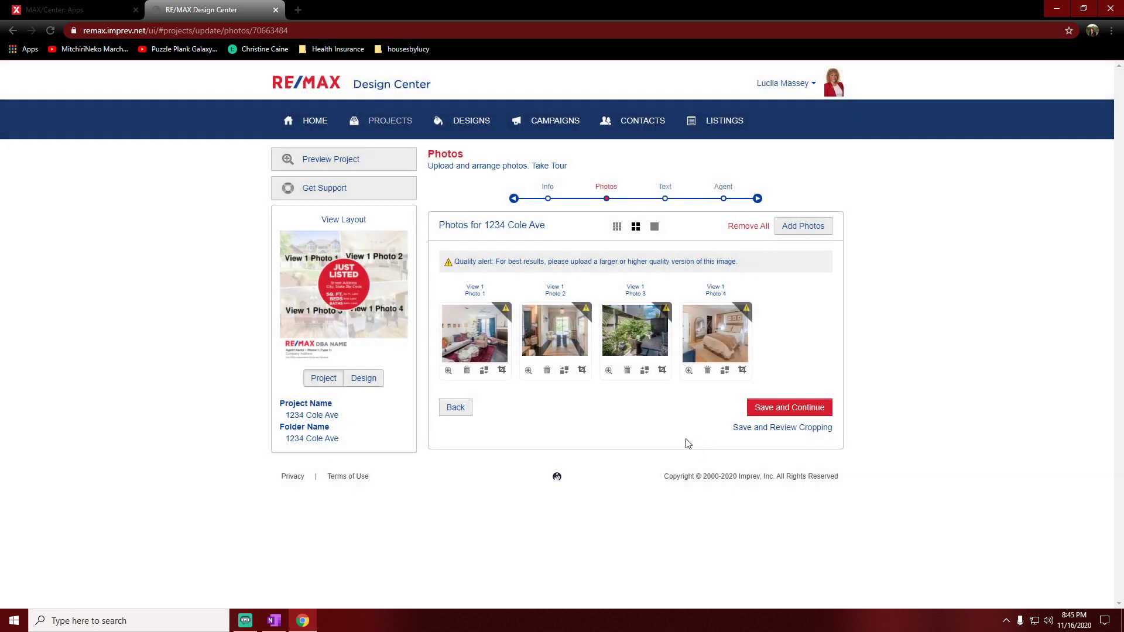
Step: Save the photos and enter the listing's street address, city and state
left_click(800, 410)
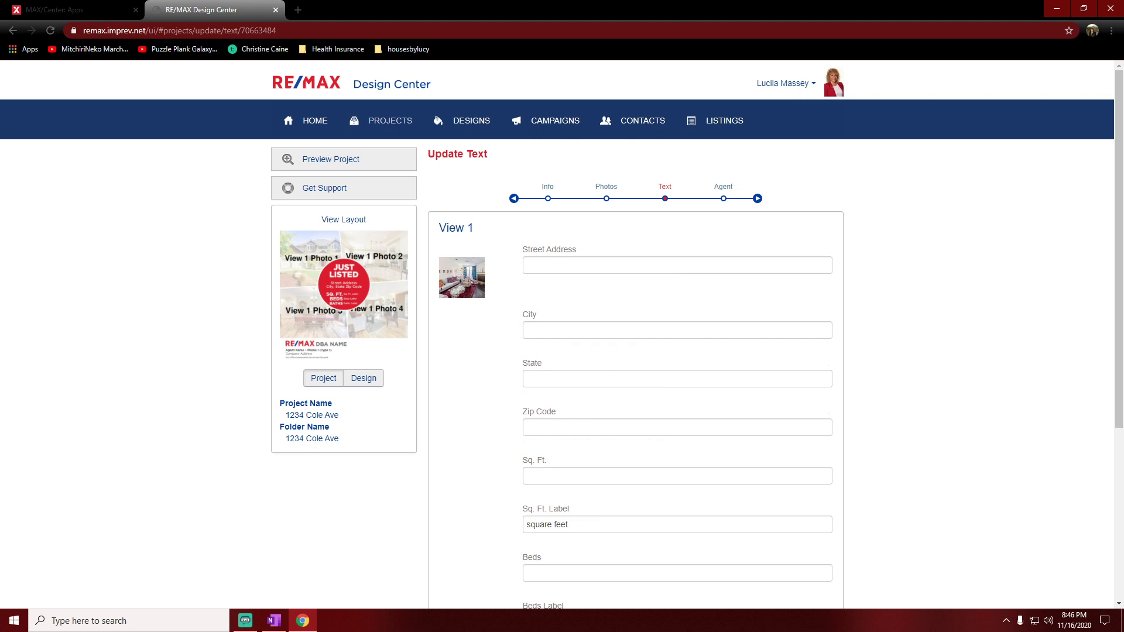
key("alt+Tab")
left_click(639, 267)
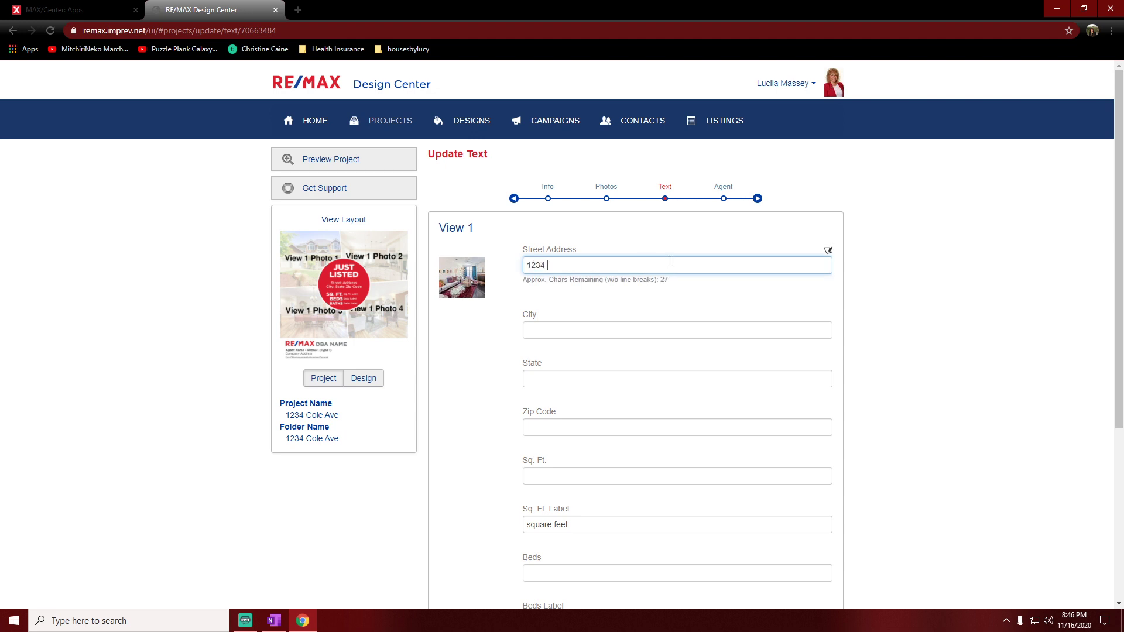
left_click(644, 329)
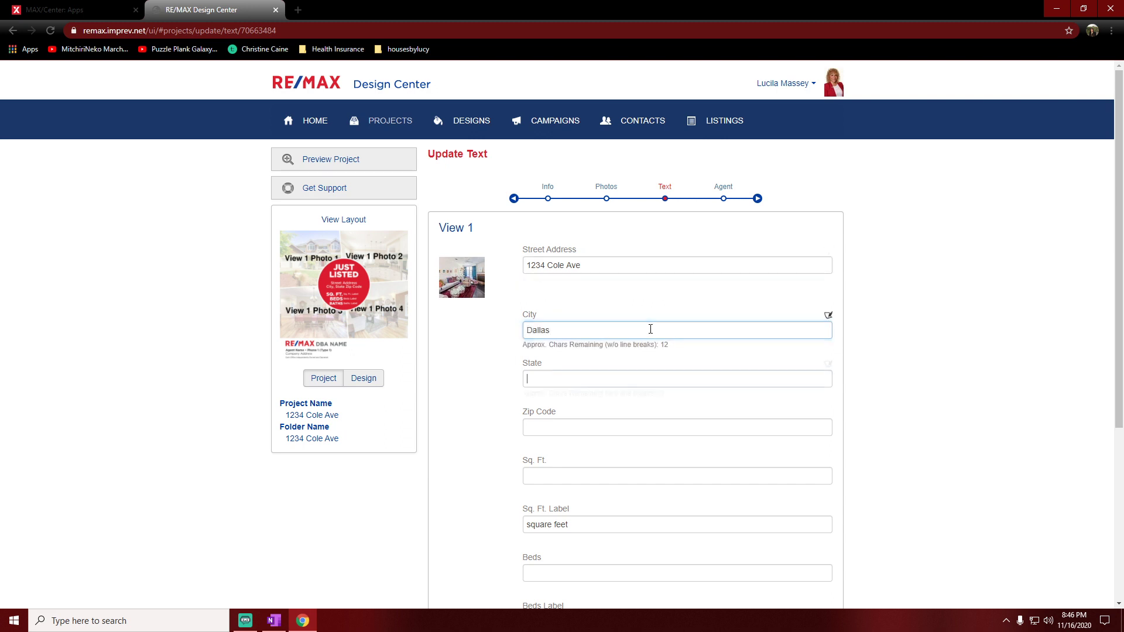
key("Tab")
key("Tab")
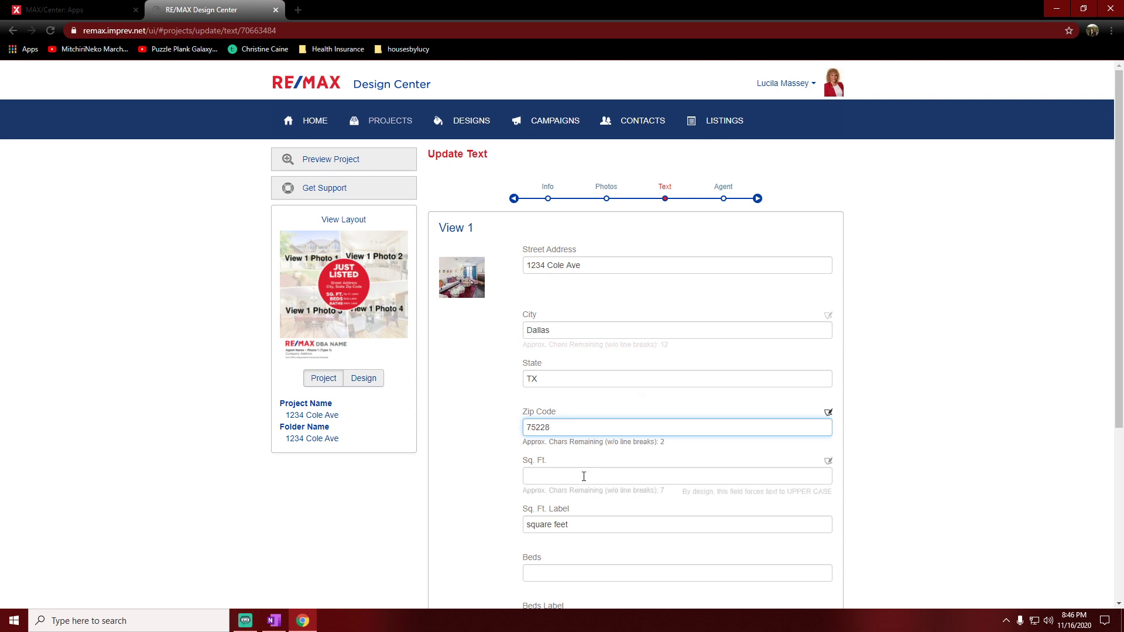
Step: Enter 1,200 sq ft, 2 beds, 1 bath and DBA name SELECT HOMES, then save
left_click(563, 475)
type("1,200")
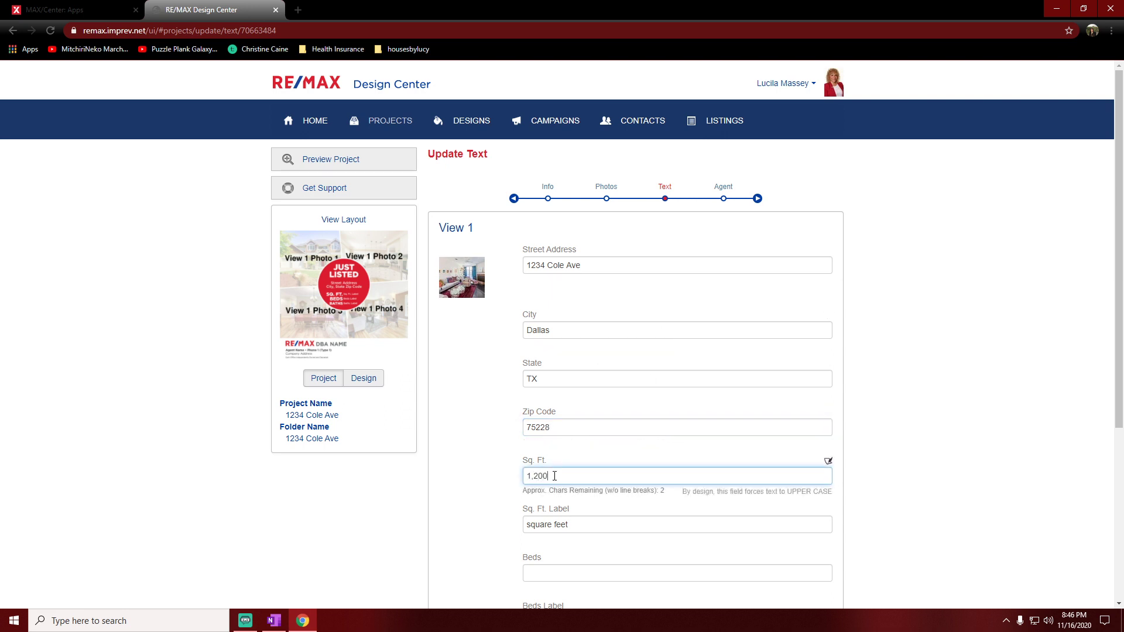
scroll(479, 479, "down", 2)
left_click(572, 459)
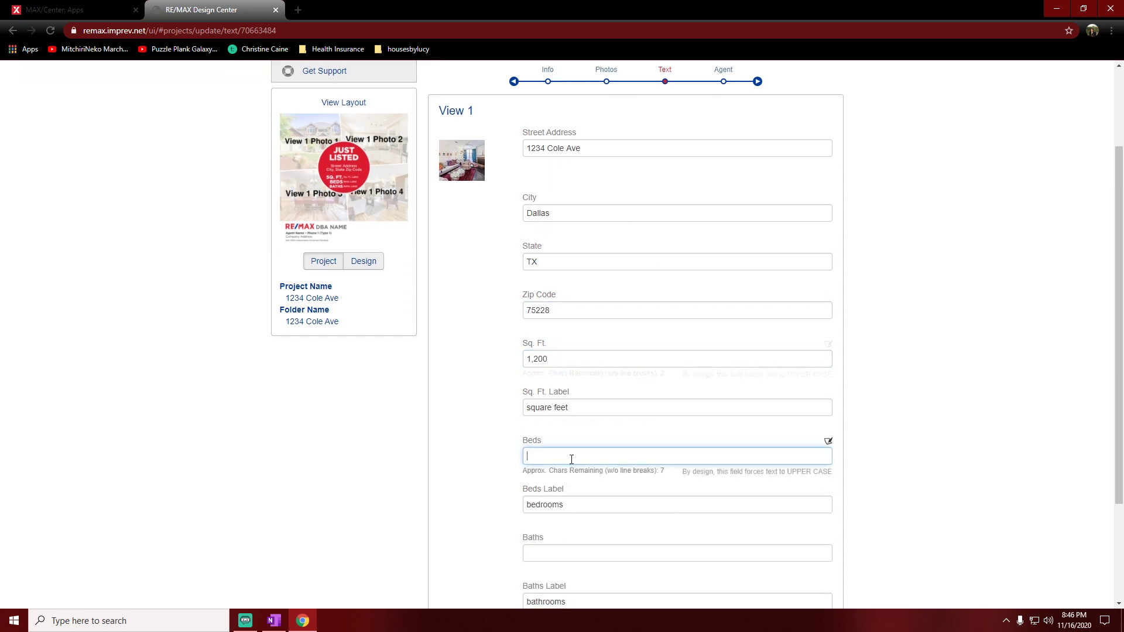
type("2")
left_click(572, 551)
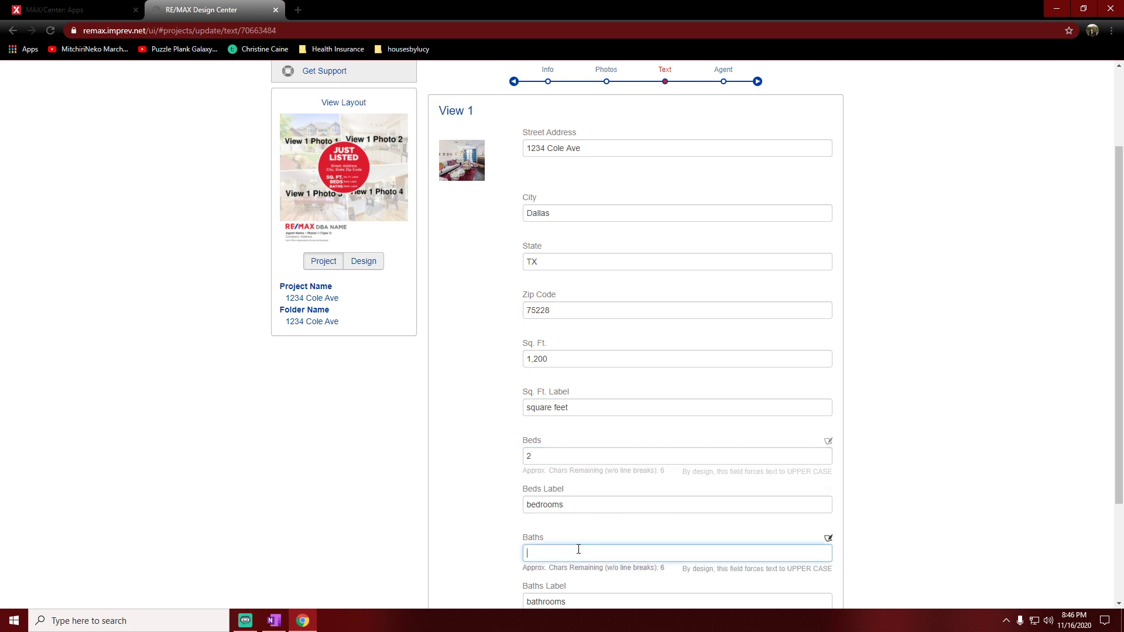
type("1")
scroll(523, 537, "down", 3)
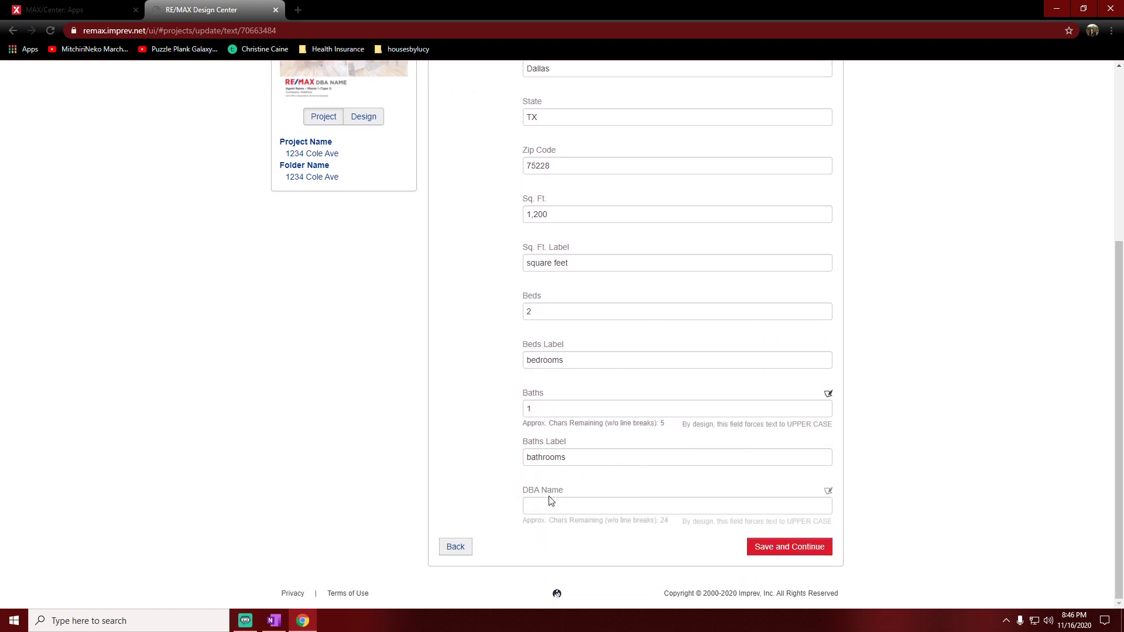
left_click(552, 503)
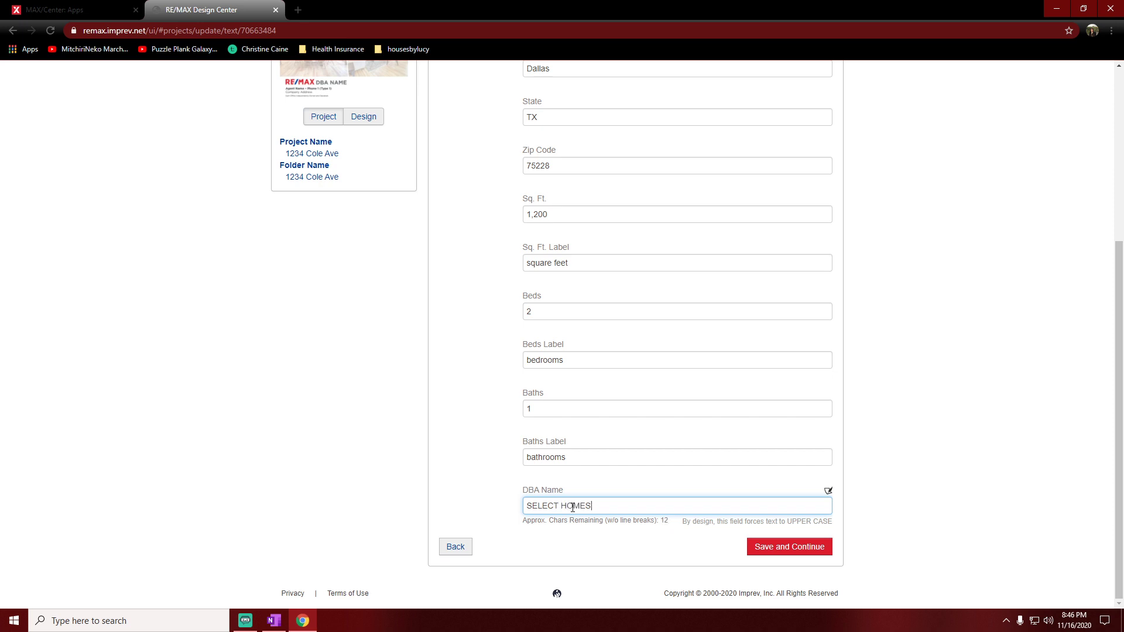
left_click(775, 546)
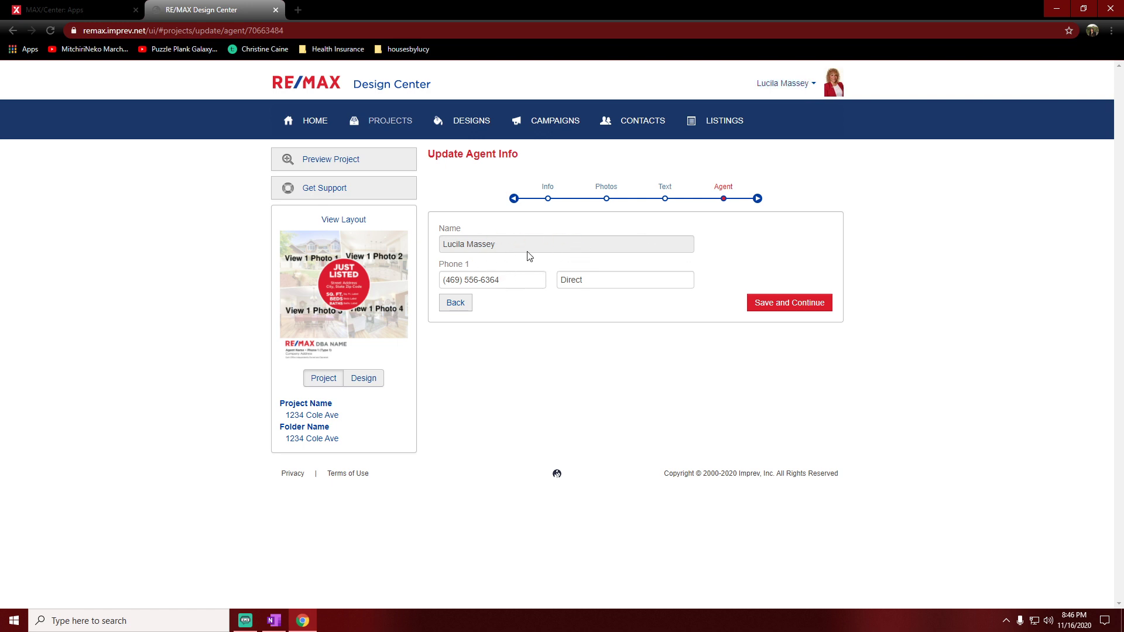
Step: Set the agent's phone type to Mobile and save the agent info
left_click(814, 86)
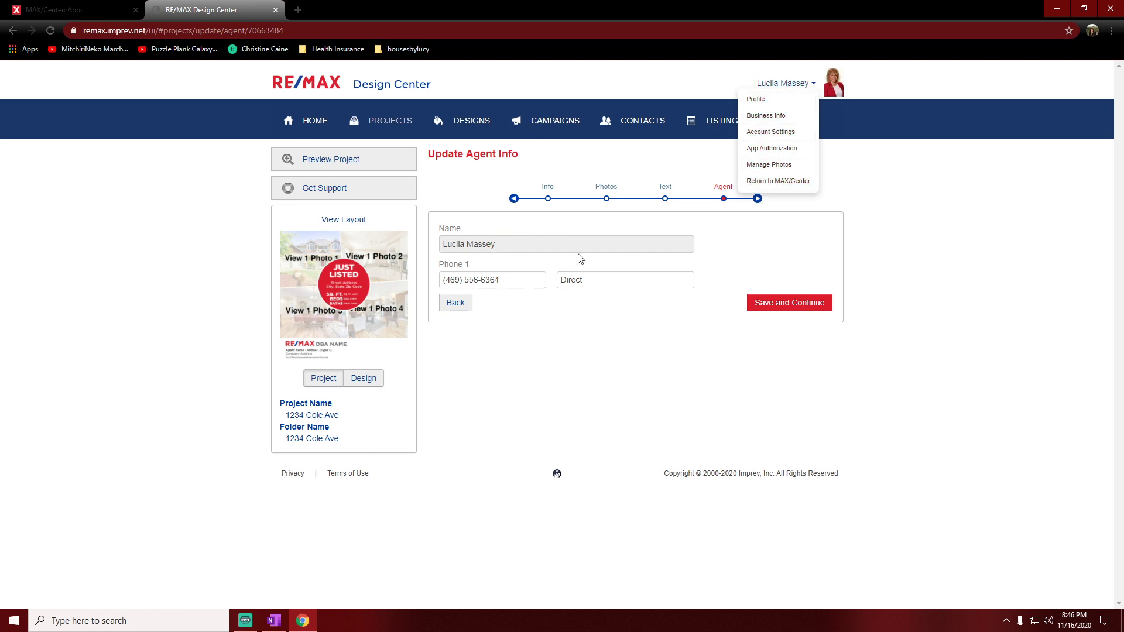
left_click(654, 225)
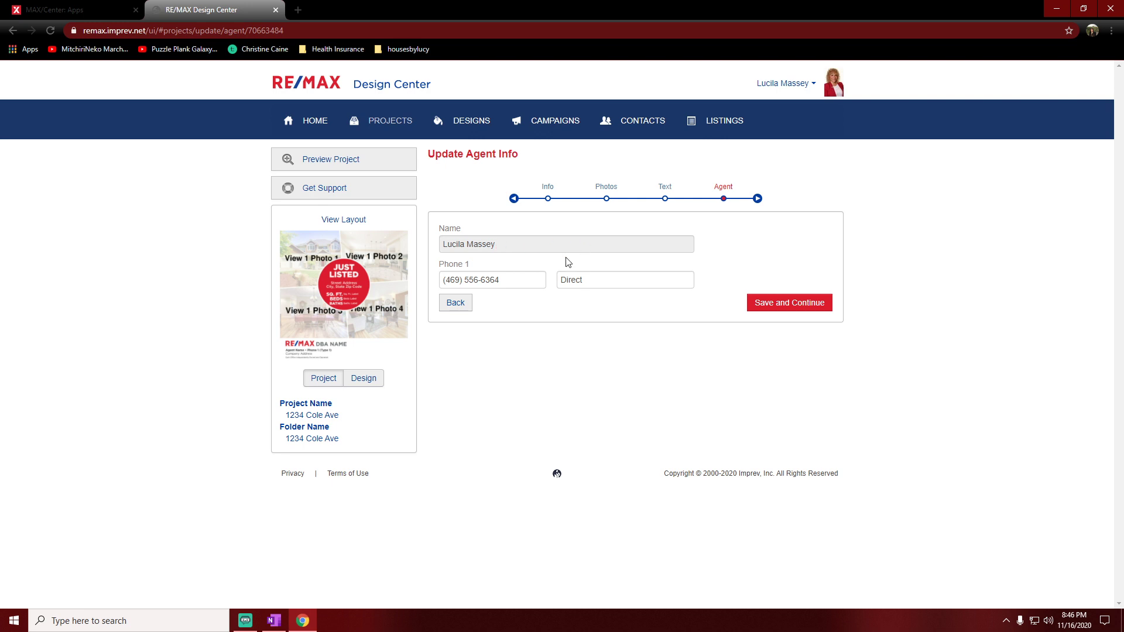
mouse_move(617, 284)
left_click(646, 265)
left_click(593, 327)
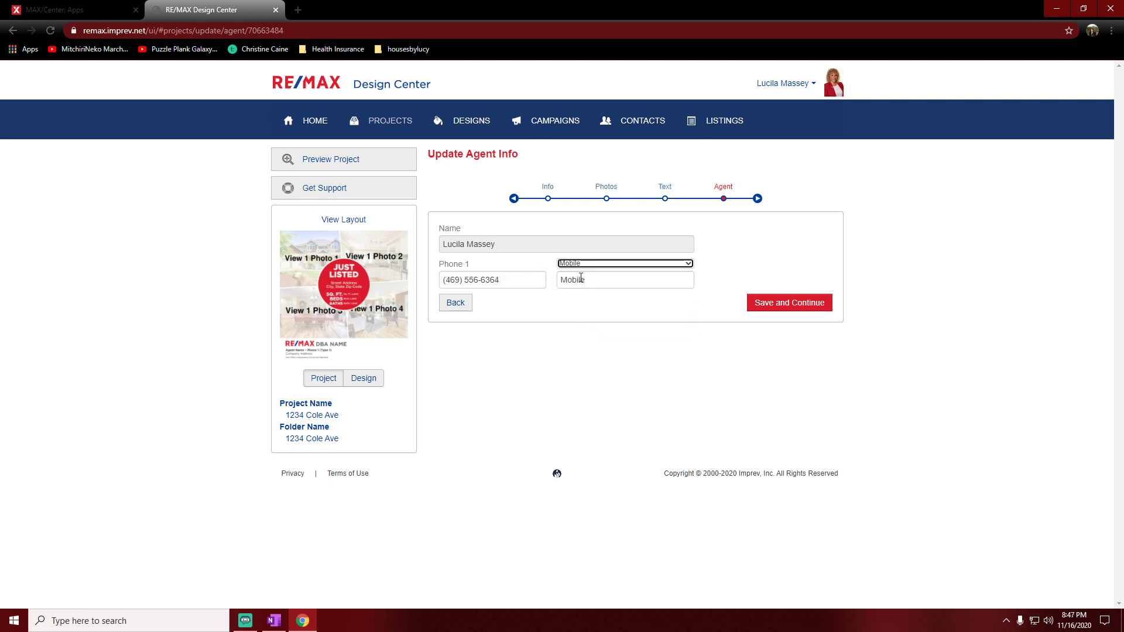
left_click(724, 263)
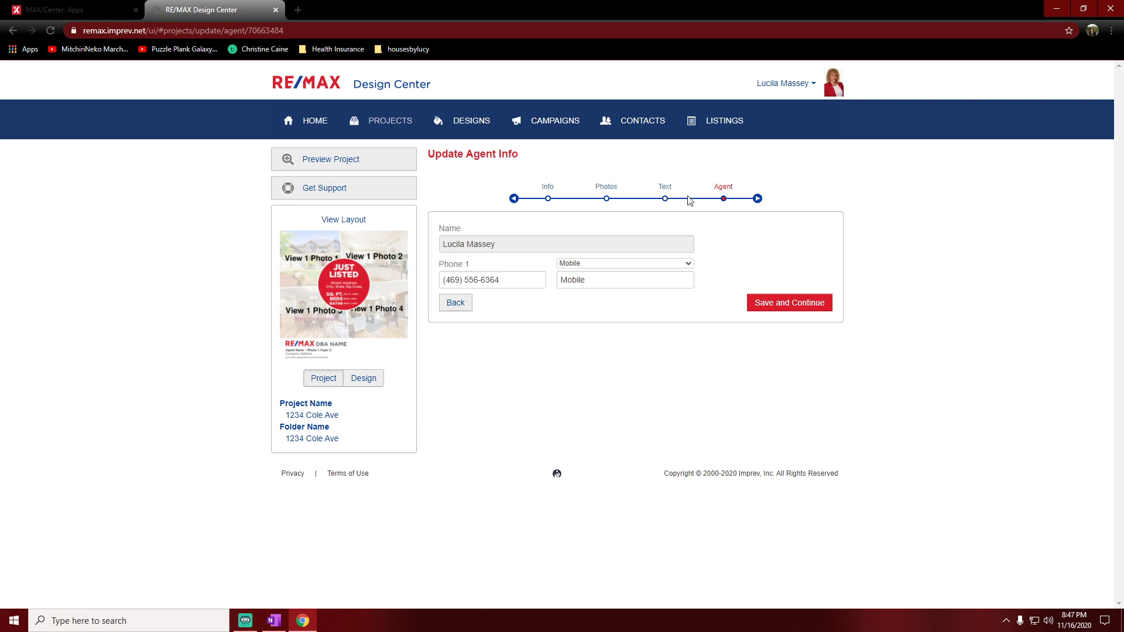
left_click(792, 303)
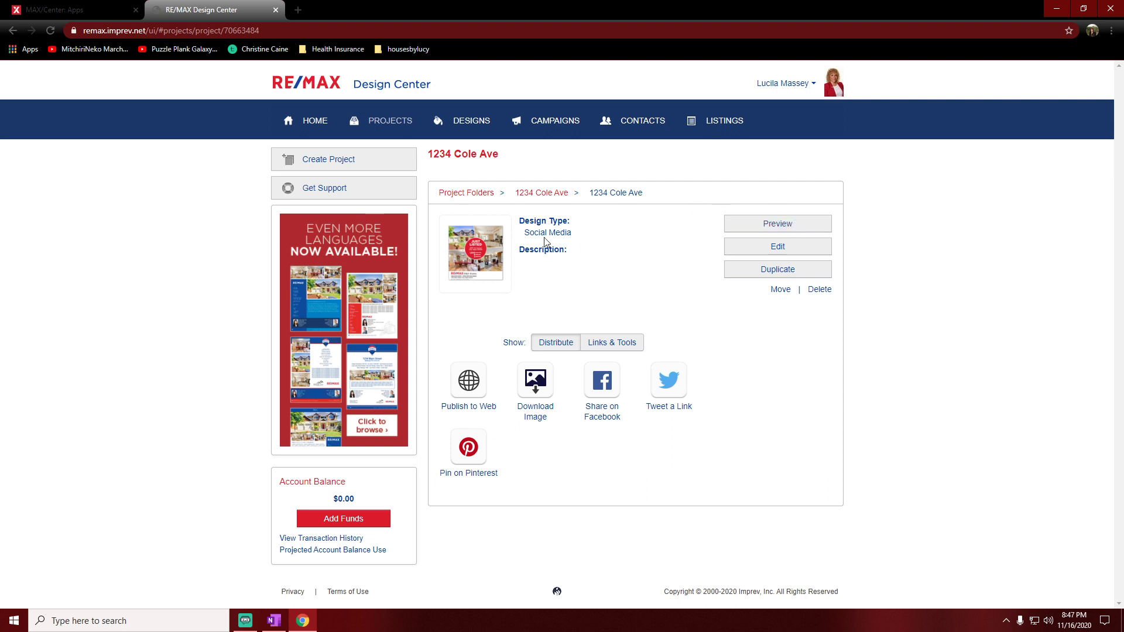
left_click(777, 233)
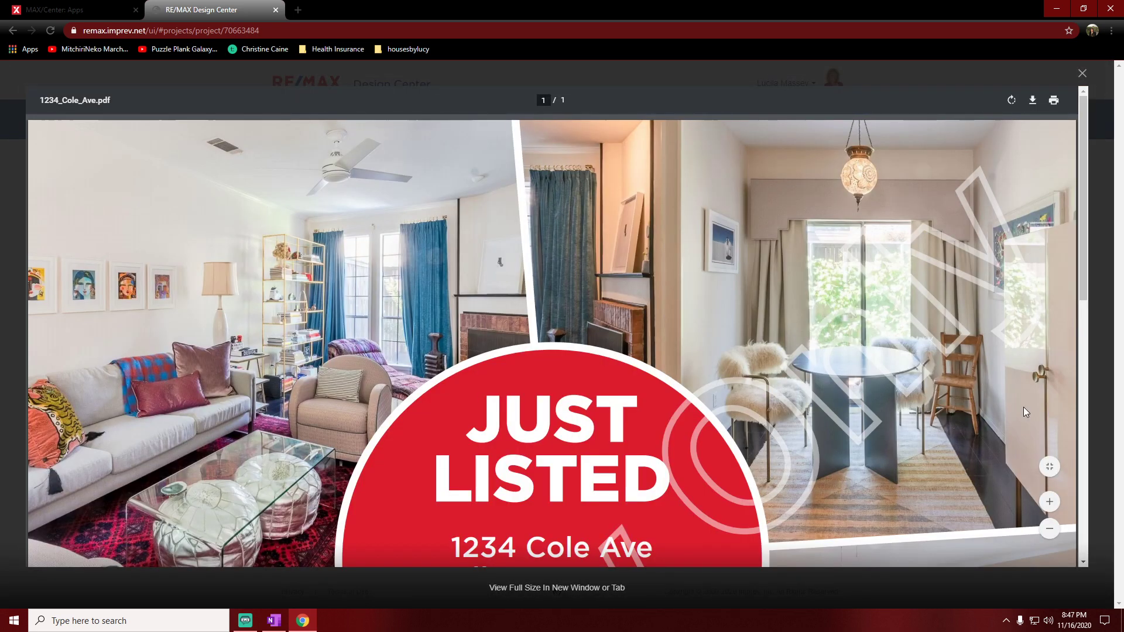
left_click(1049, 467)
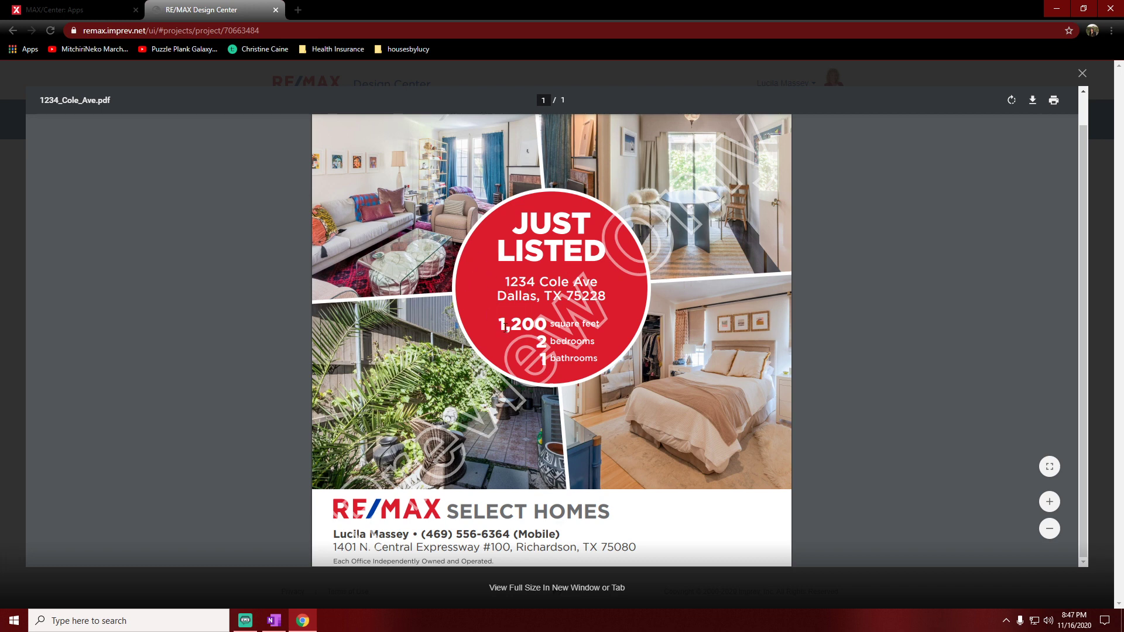
left_click(1083, 75)
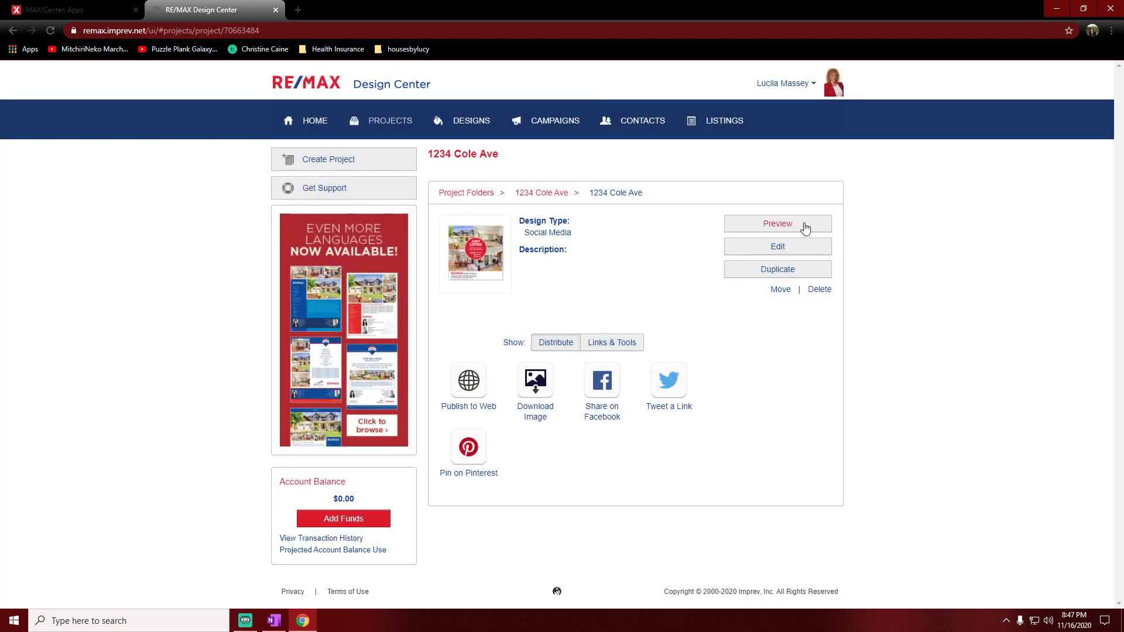
left_click(779, 247)
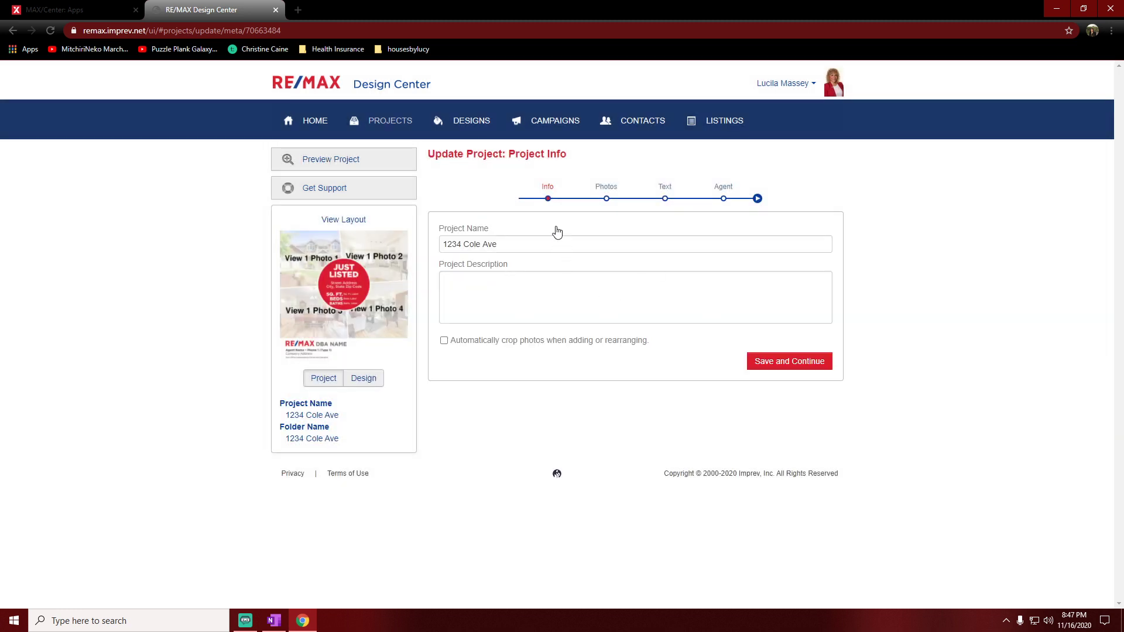
left_click(609, 189)
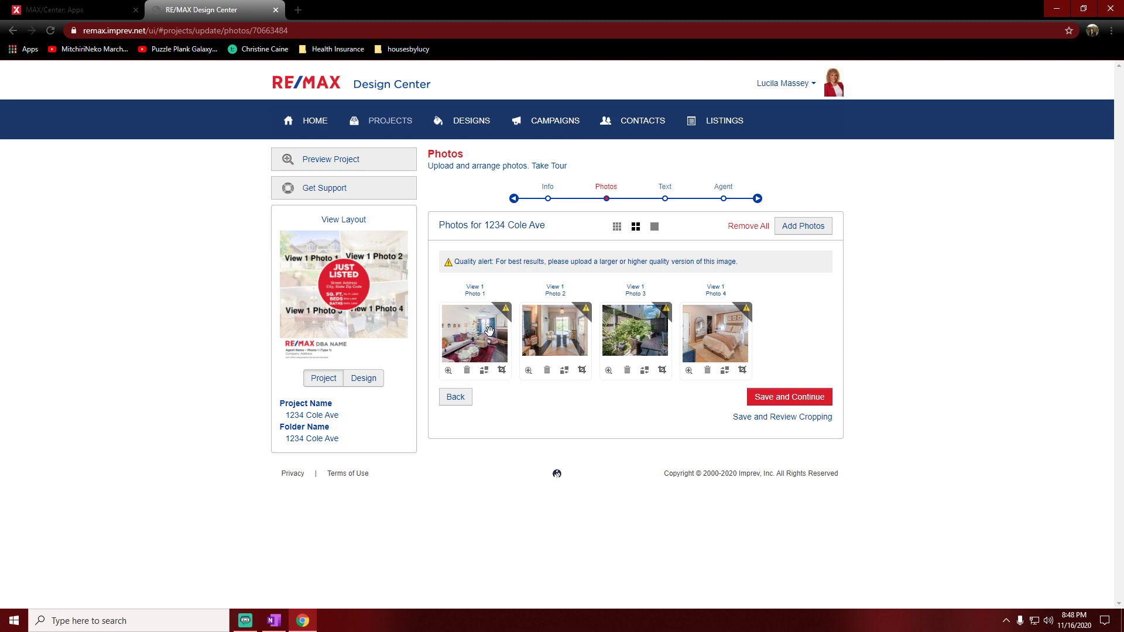
left_click(485, 331)
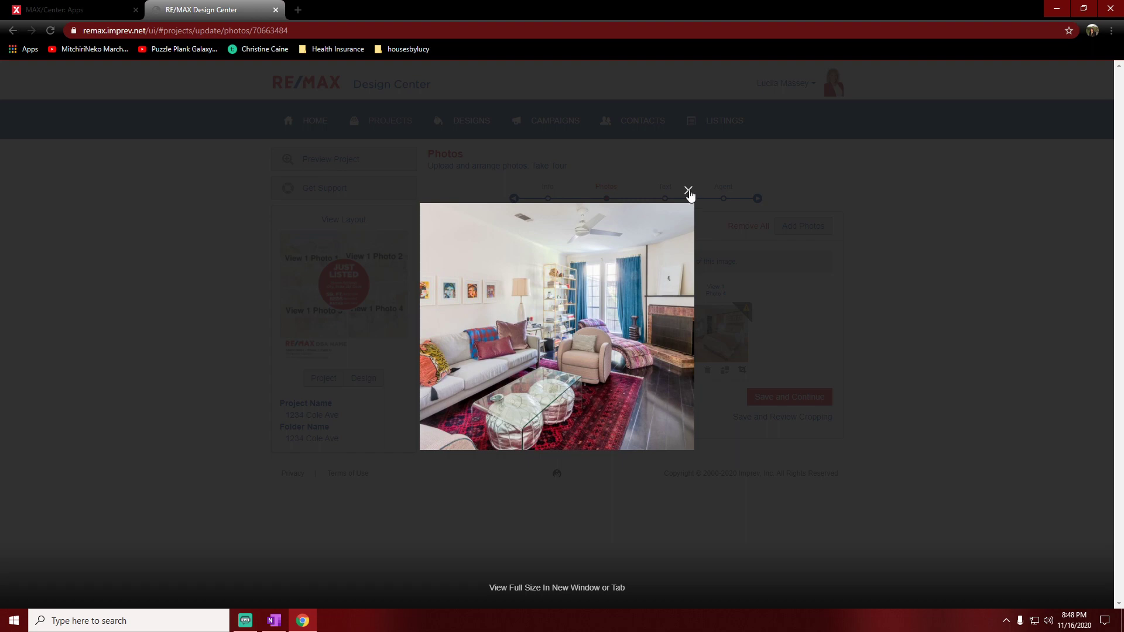
left_click(688, 191)
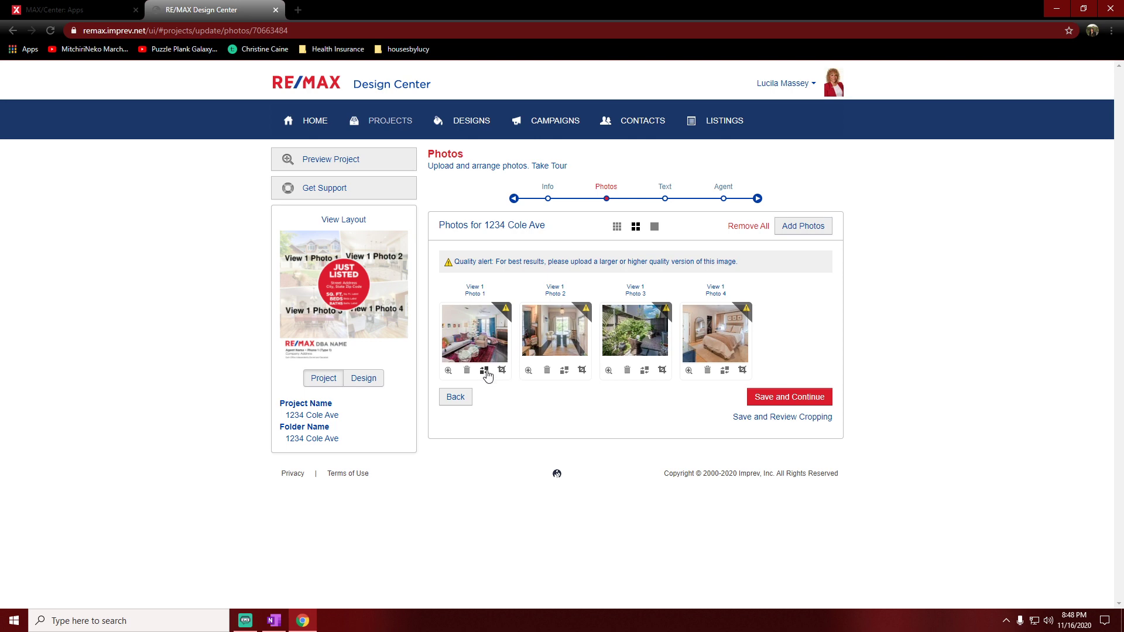
left_click(484, 371)
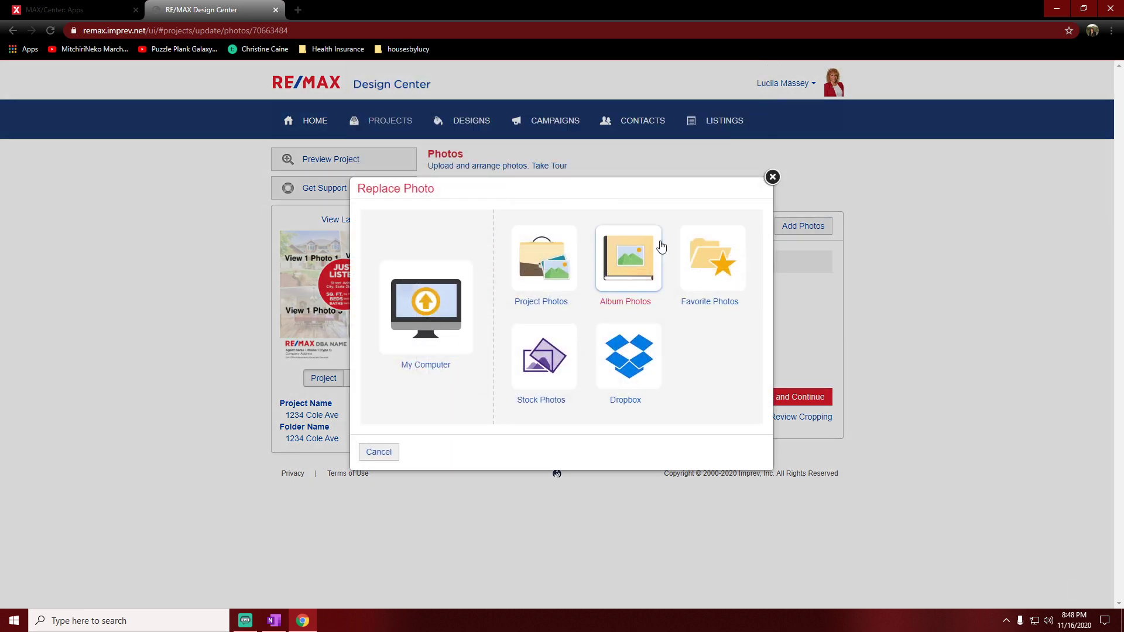
left_click(772, 177)
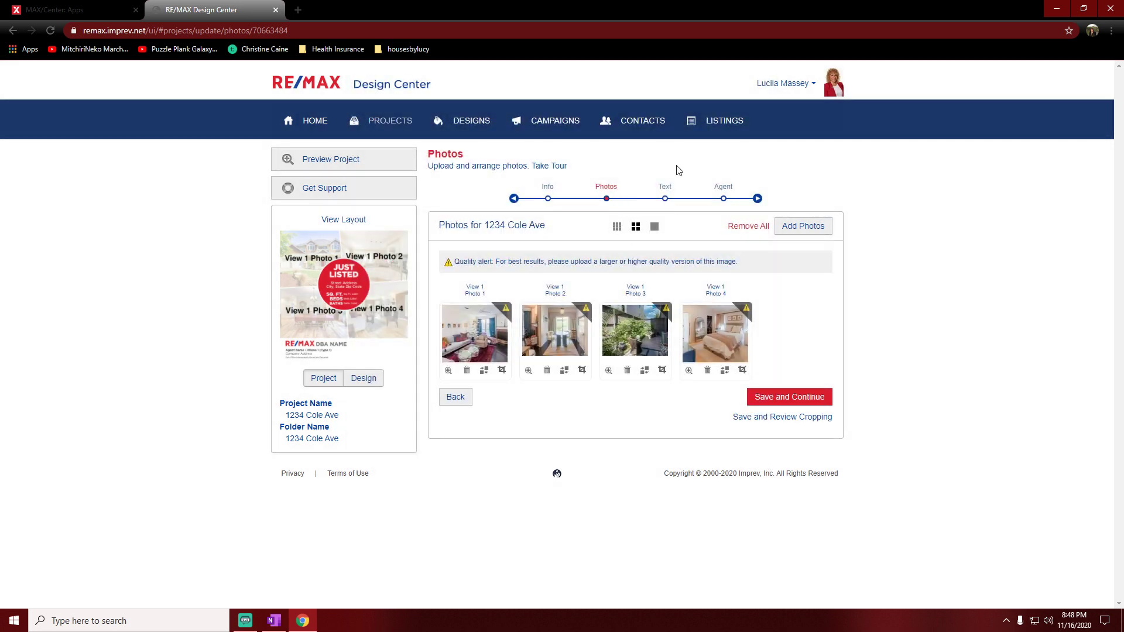
left_click(668, 189)
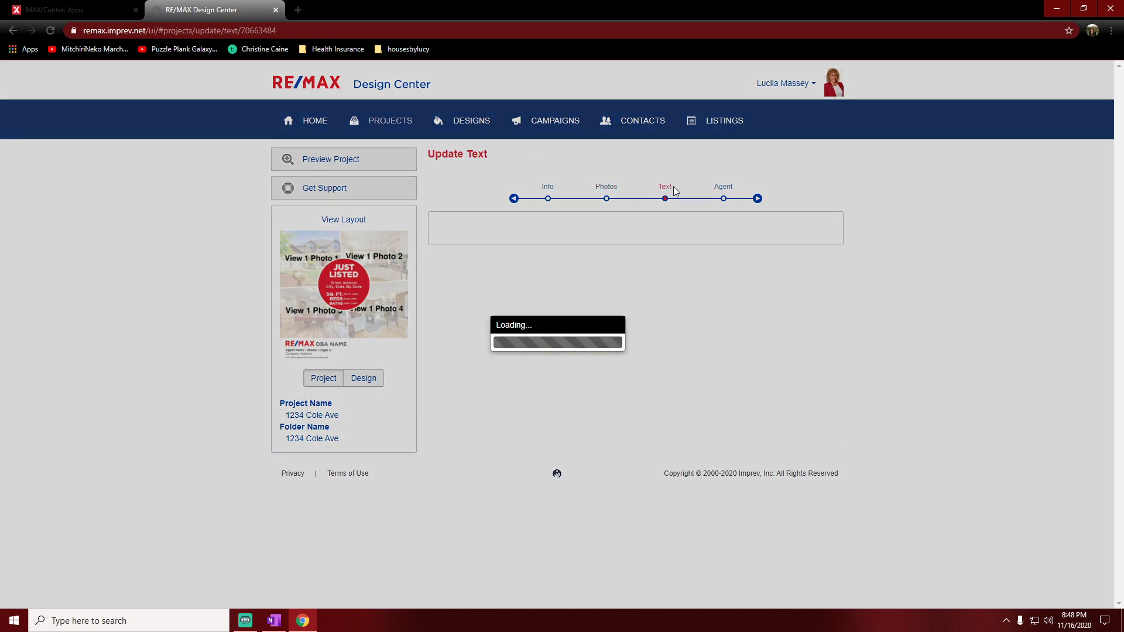
scroll(738, 198, "down", 3)
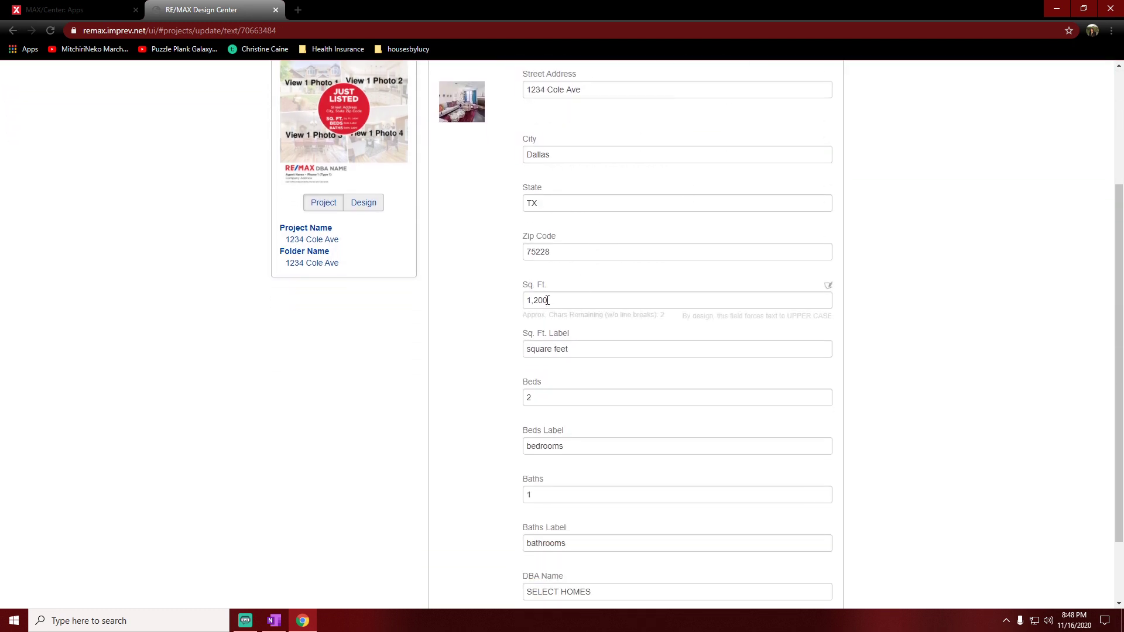
scroll(798, 394, "down", 2)
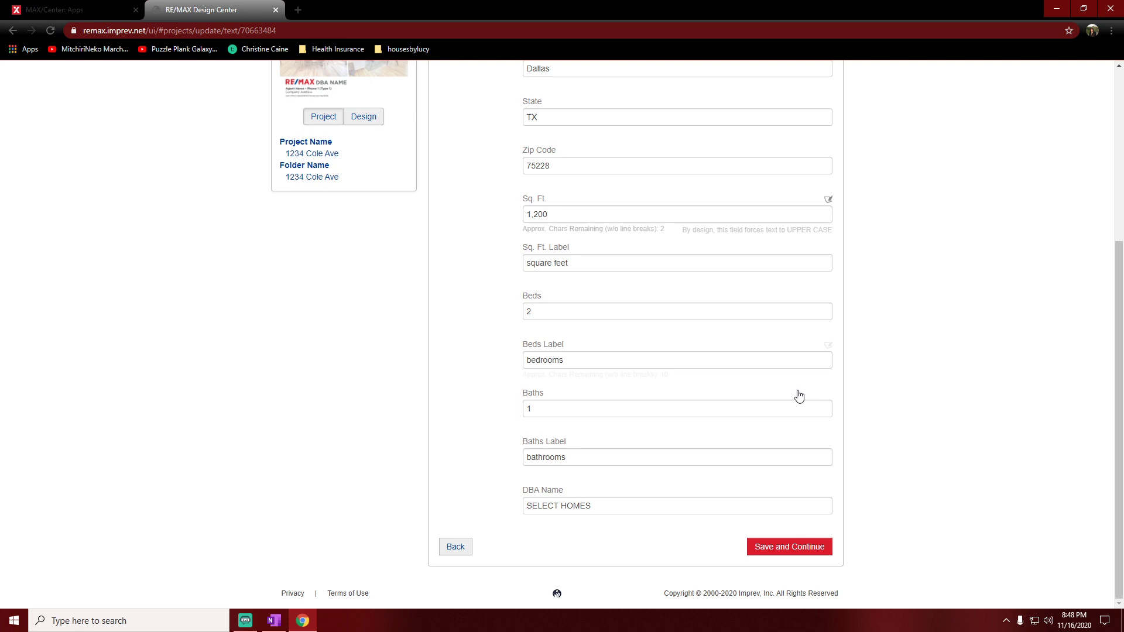
left_click(788, 545)
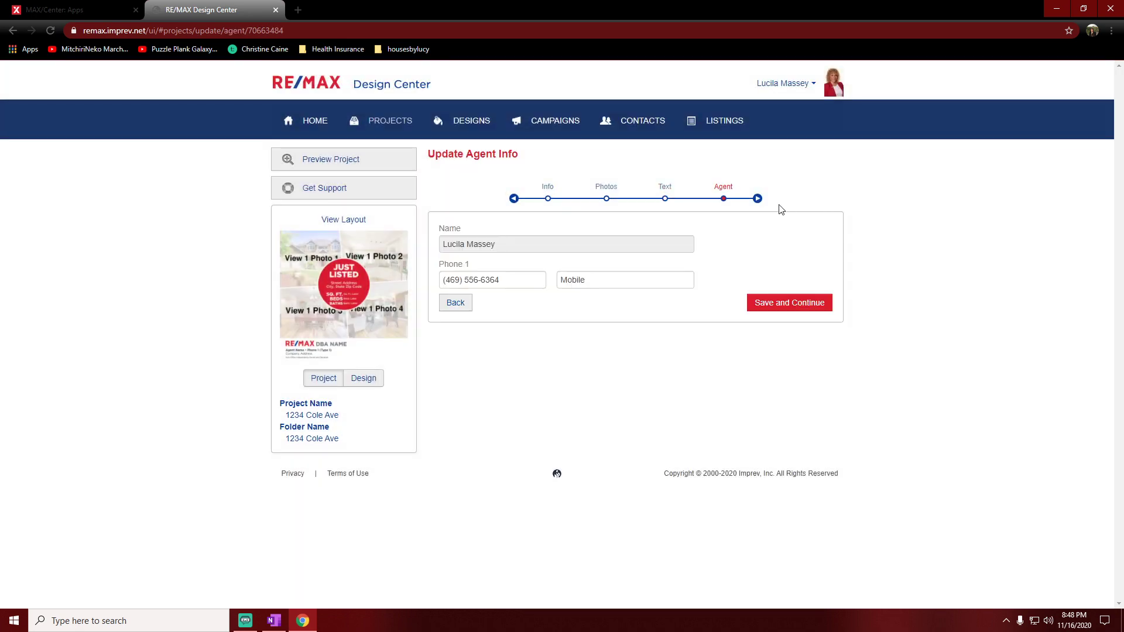
left_click(757, 199)
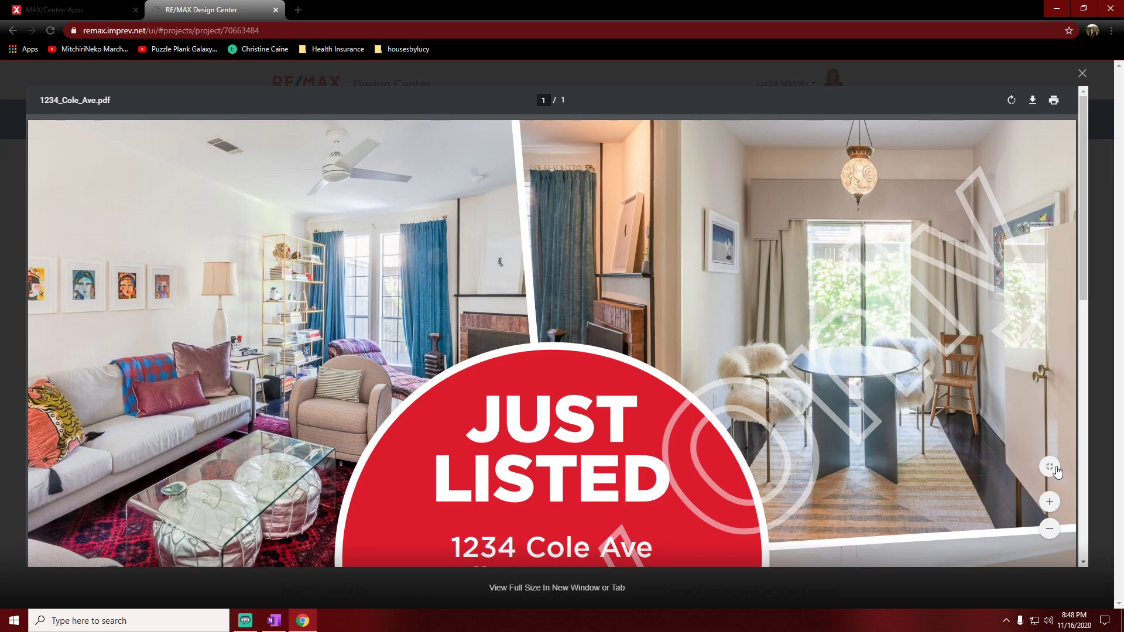
left_click(1055, 467)
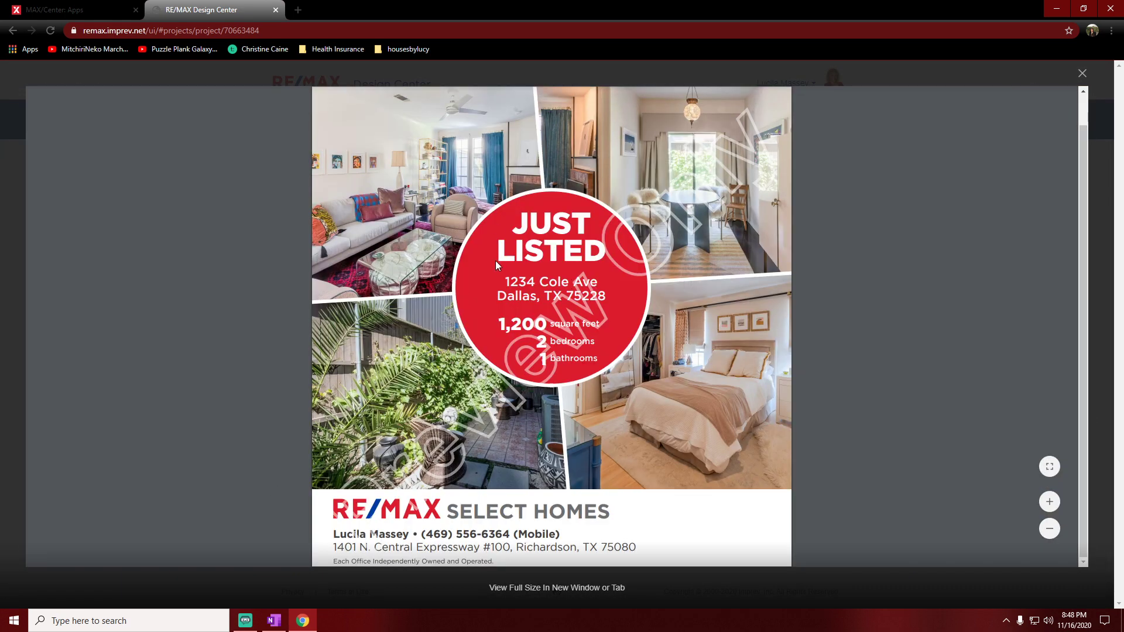
left_click(1082, 73)
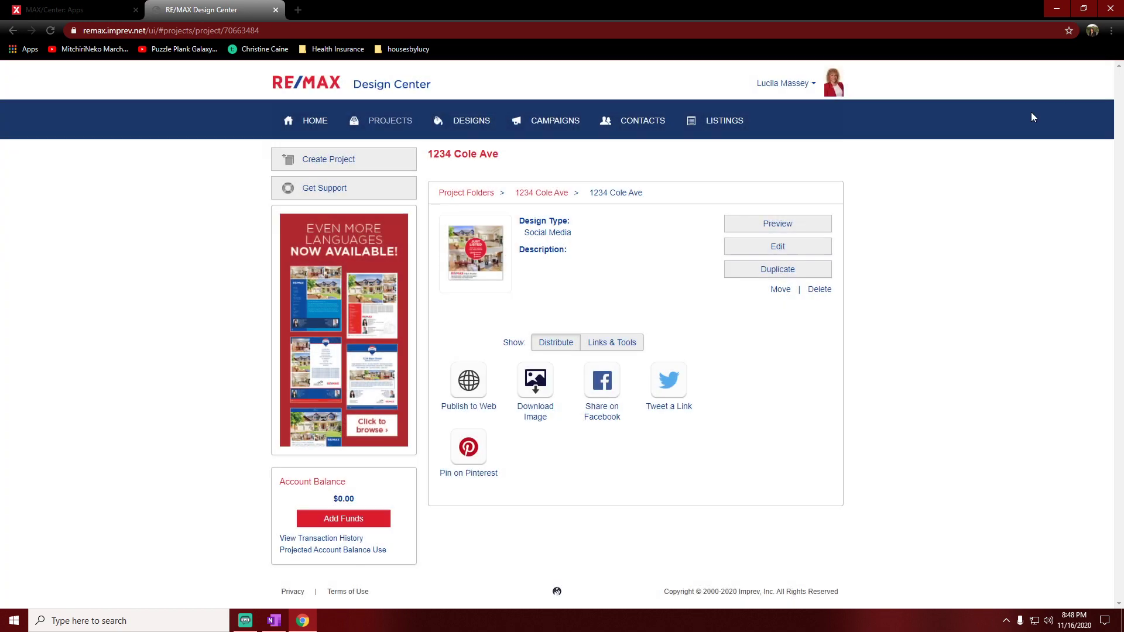
left_click(538, 388)
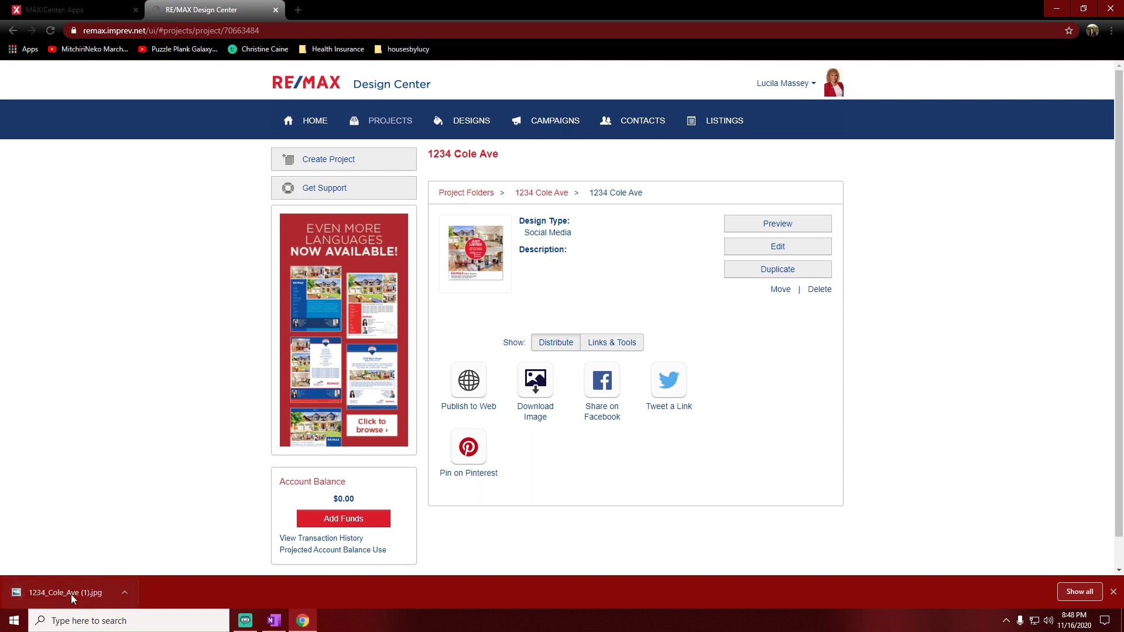
left_click(101, 590)
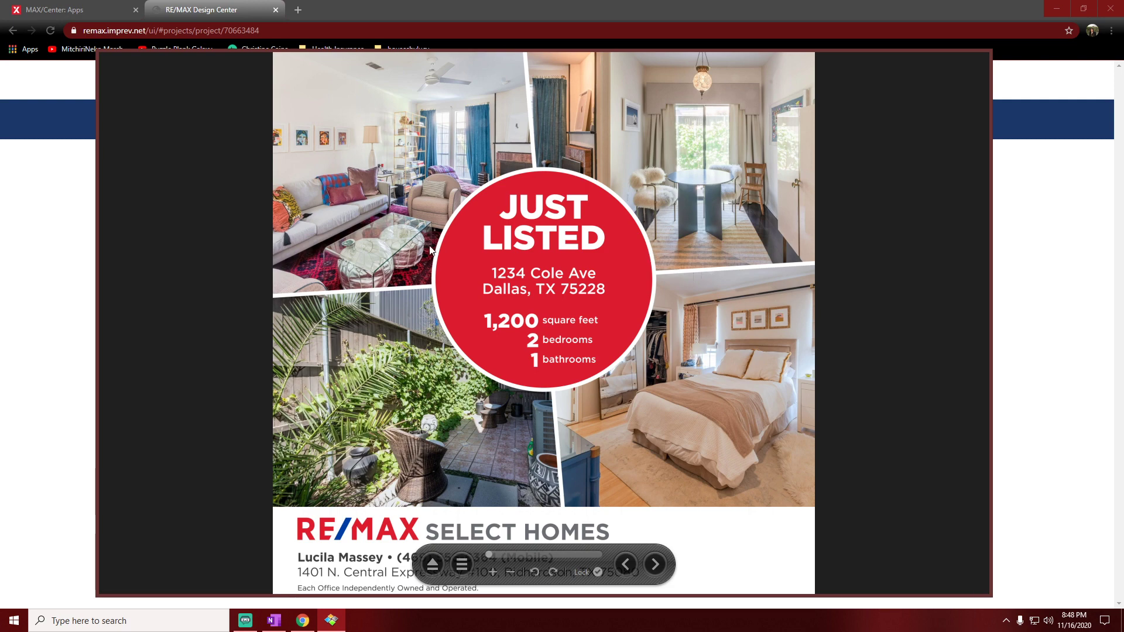
left_click(979, 59)
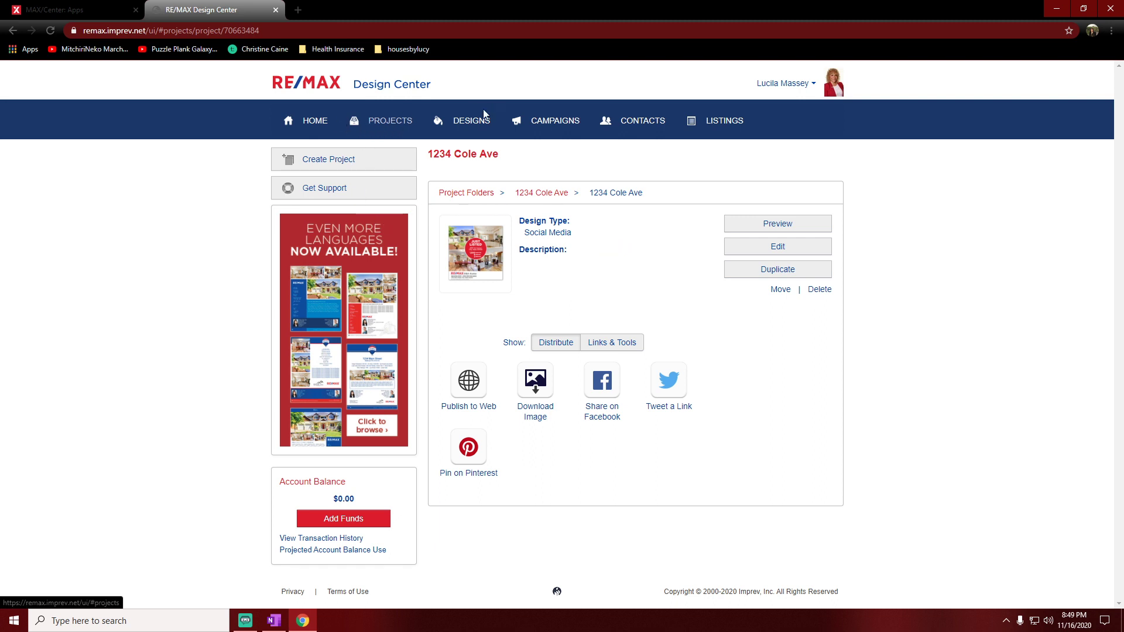
left_click(315, 124)
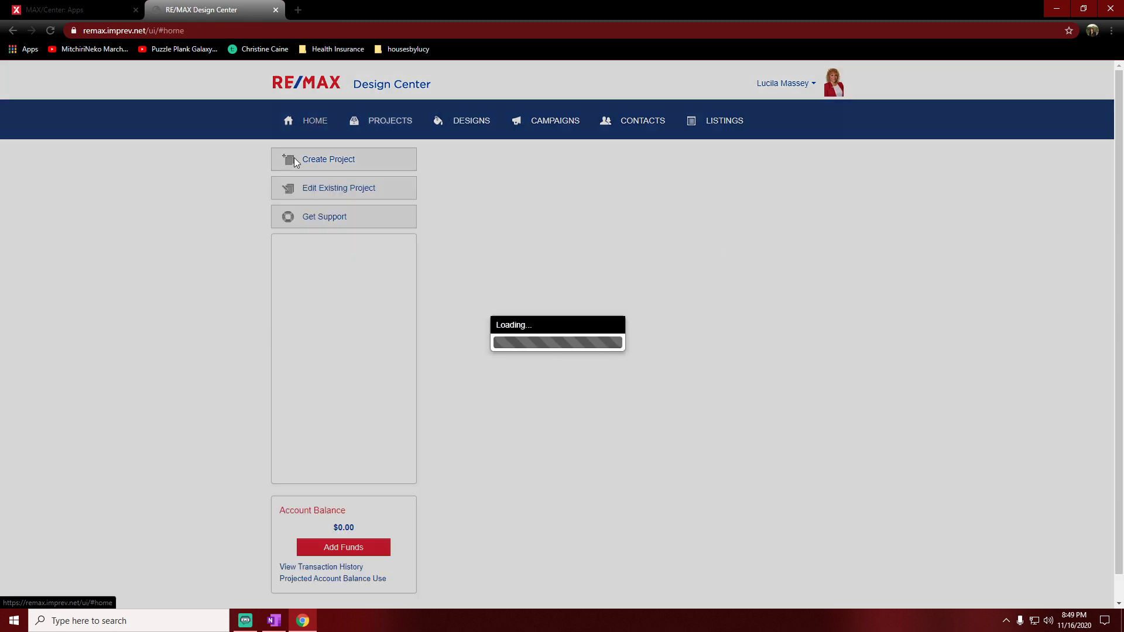